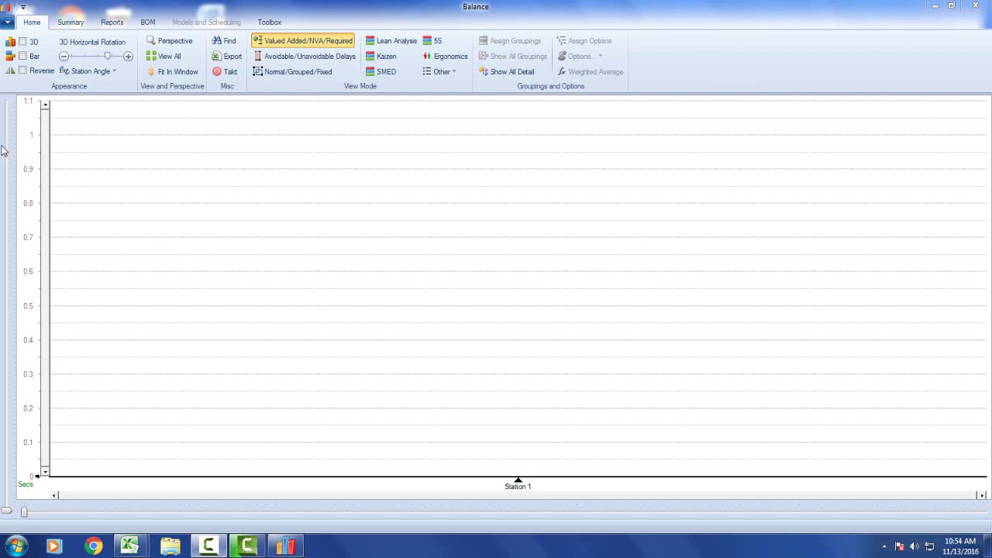
Start a new models and schedule setup from the application menu, skipping the balance-file selection
{"action": "left_click", "coordinate": [7, 24]}
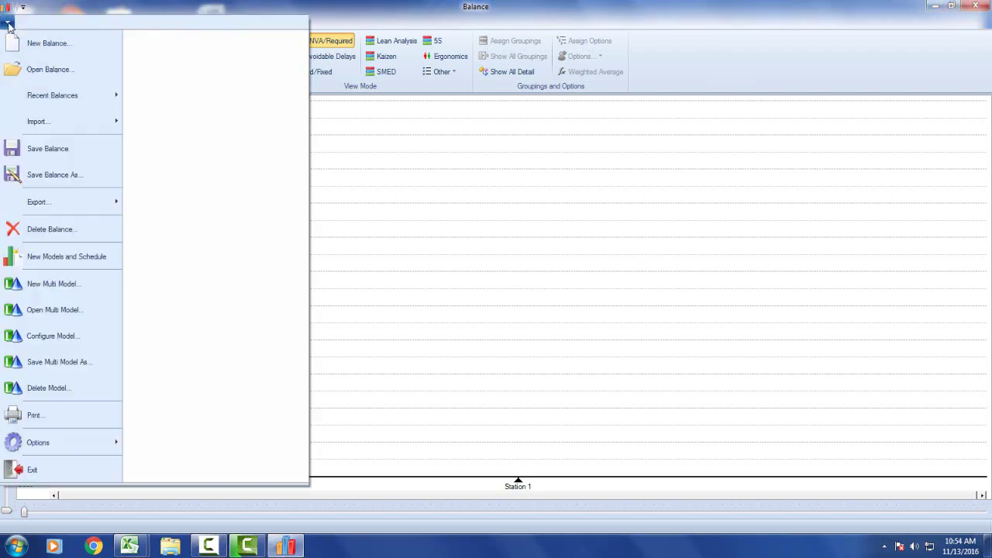
{"action": "left_click", "coordinate": [34, 263]}
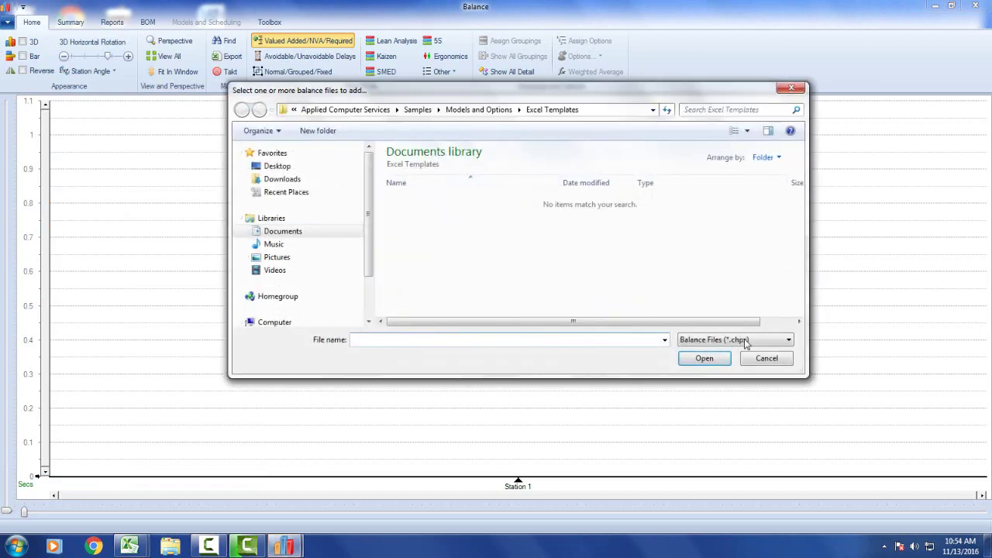
{"action": "left_click", "coordinate": [762, 363]}
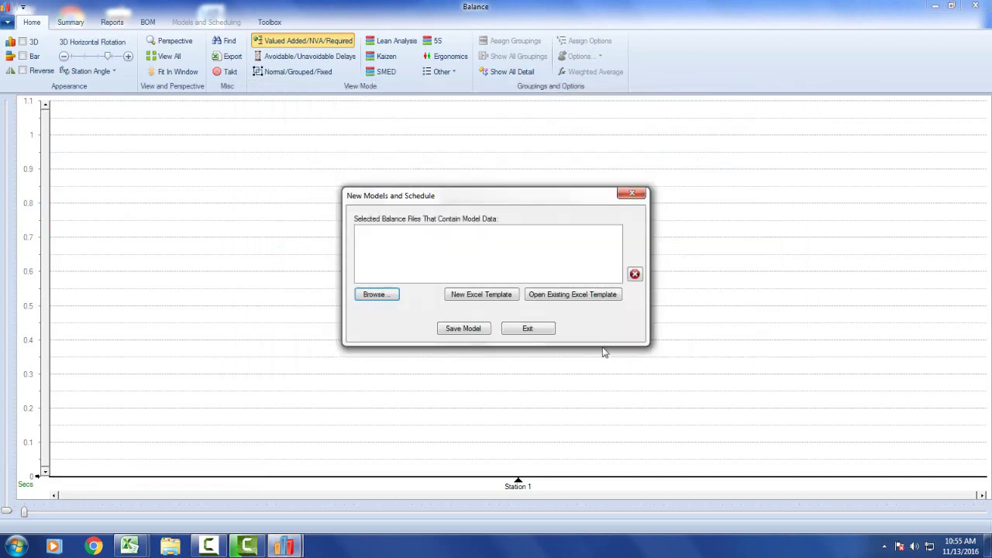
Open Group Level Template.xlsm from Samples > Models and Options > Excel Templates
{"action": "left_click", "coordinate": [578, 296]}
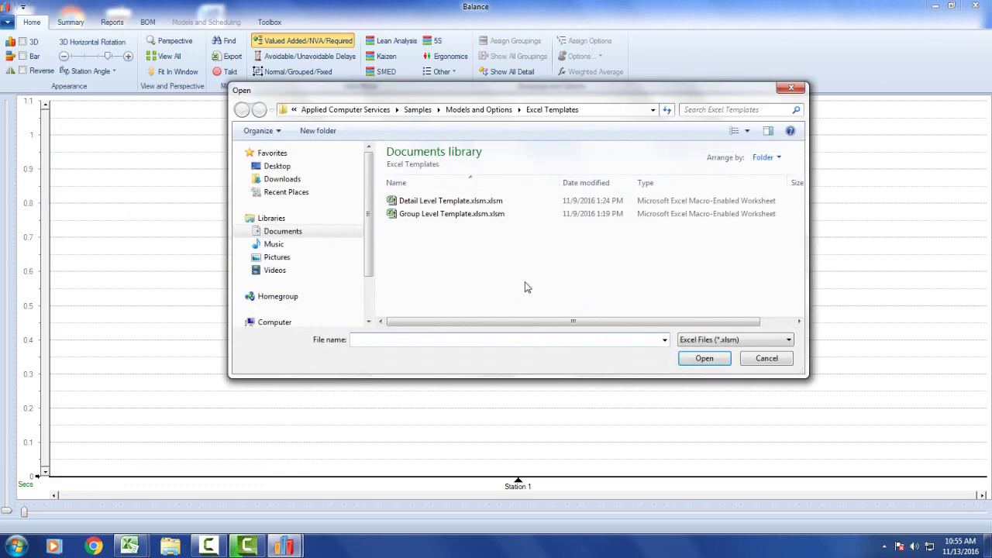
{"action": "left_click", "coordinate": [375, 111]}
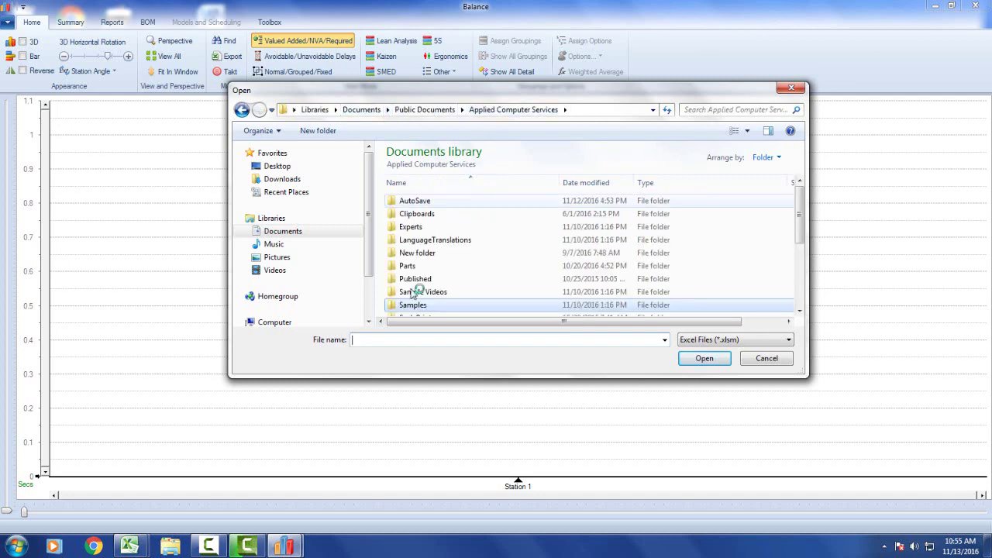
{"action": "double_click", "coordinate": [409, 306]}
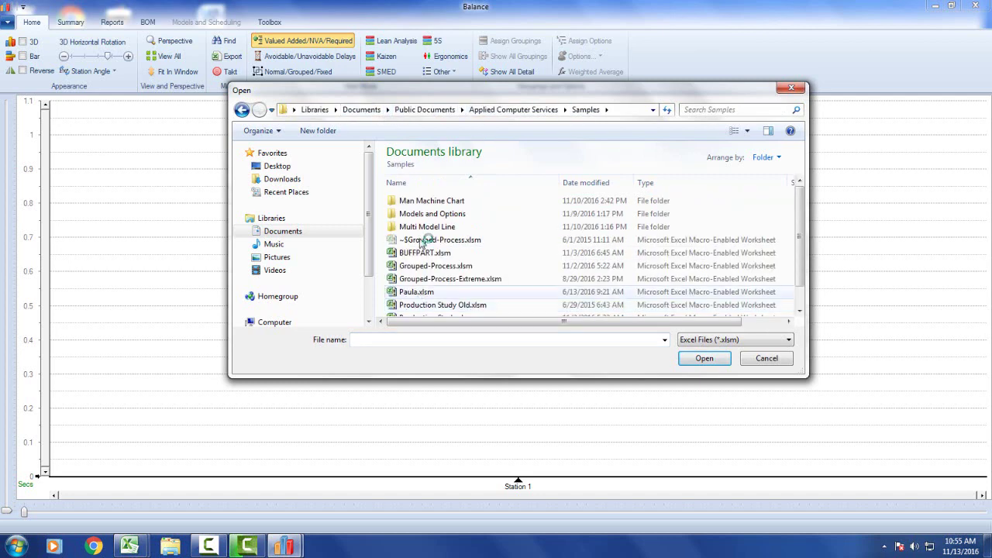
{"action": "double_click", "coordinate": [417, 218]}
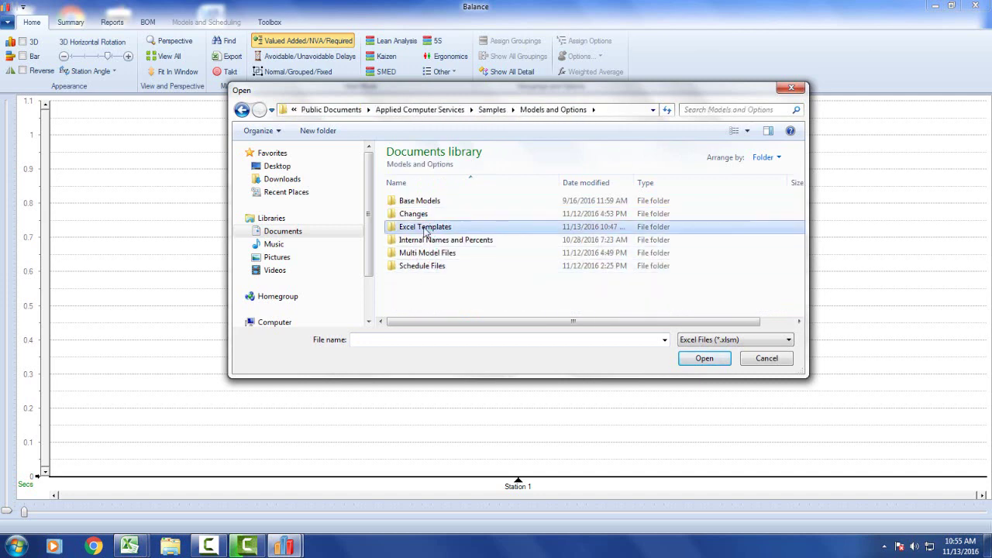
{"action": "double_click", "coordinate": [425, 228]}
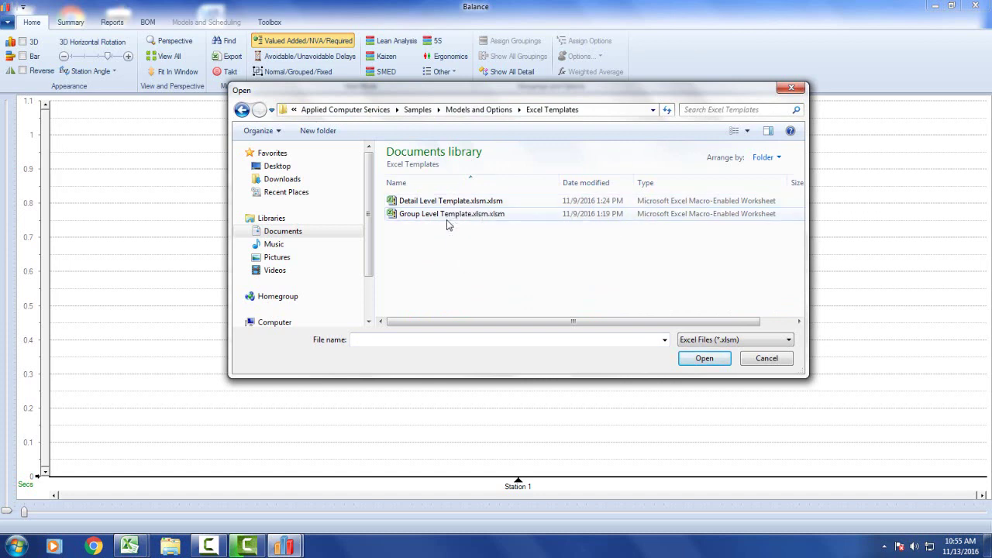
{"action": "left_click", "coordinate": [447, 222]}
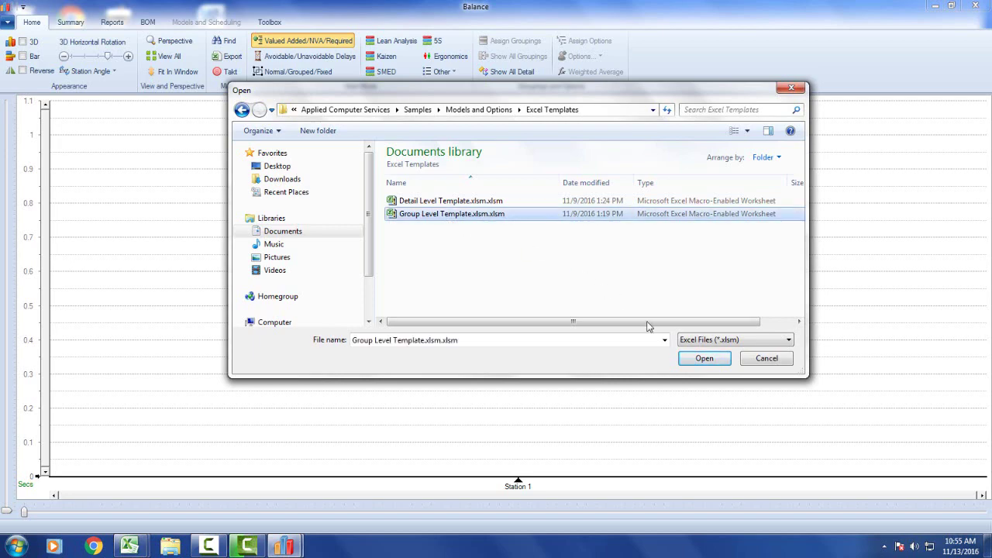
{"action": "left_click", "coordinate": [687, 363]}
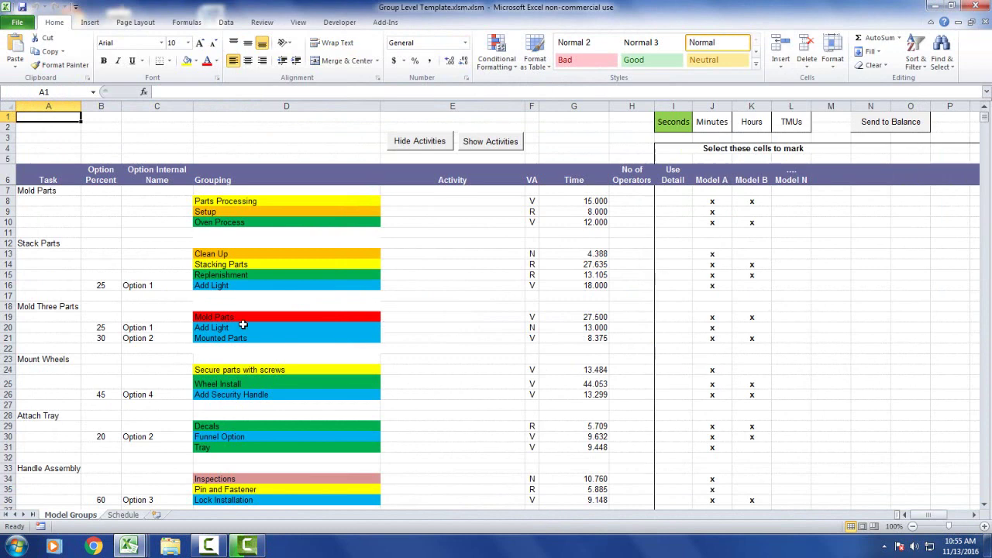
{"action": "left_click", "coordinate": [24, 193]}
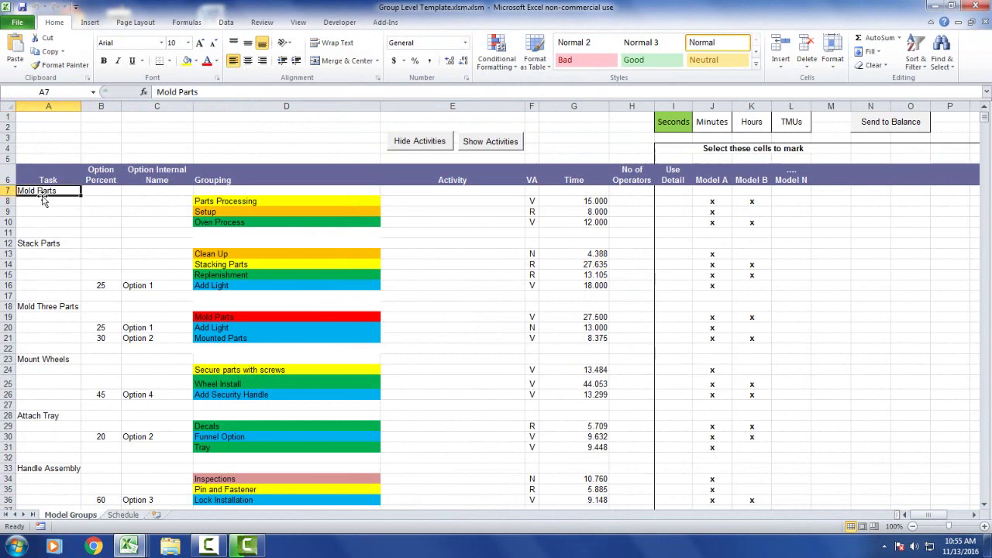
{"action": "left_click", "coordinate": [99, 175]}
{"action": "left_click", "coordinate": [161, 181]}
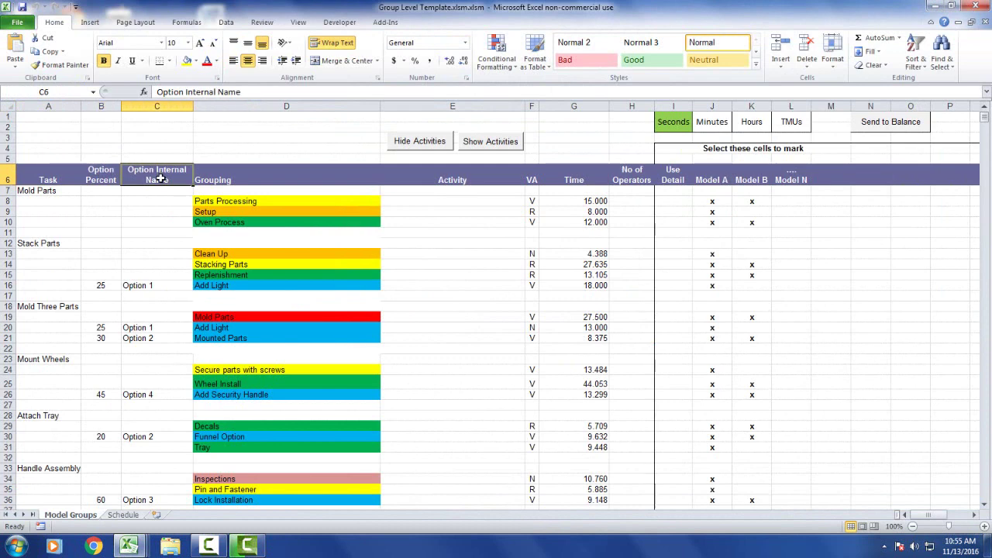
{"action": "left_click", "coordinate": [94, 285]}
{"action": "left_click", "coordinate": [127, 287]}
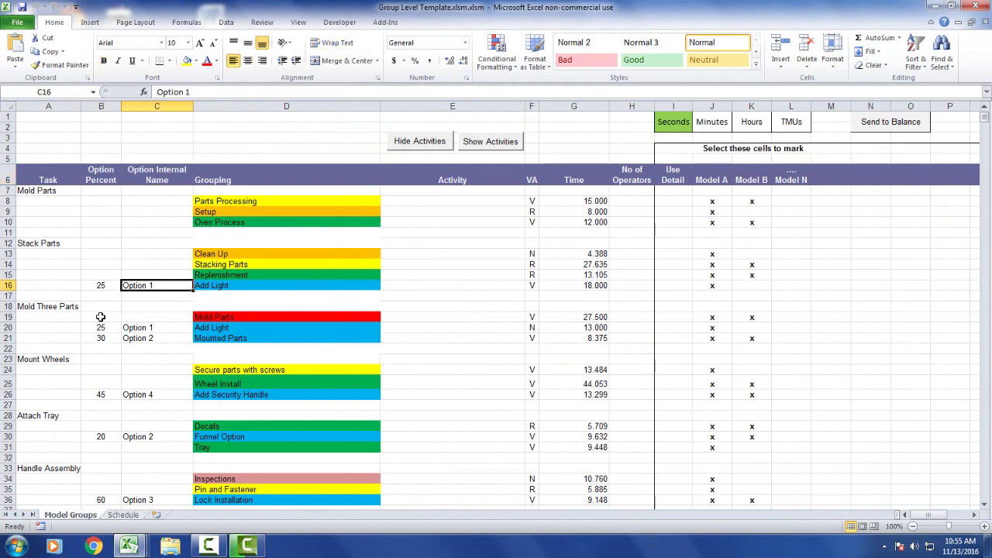
{"action": "left_click", "coordinate": [99, 328]}
{"action": "left_click", "coordinate": [196, 331]}
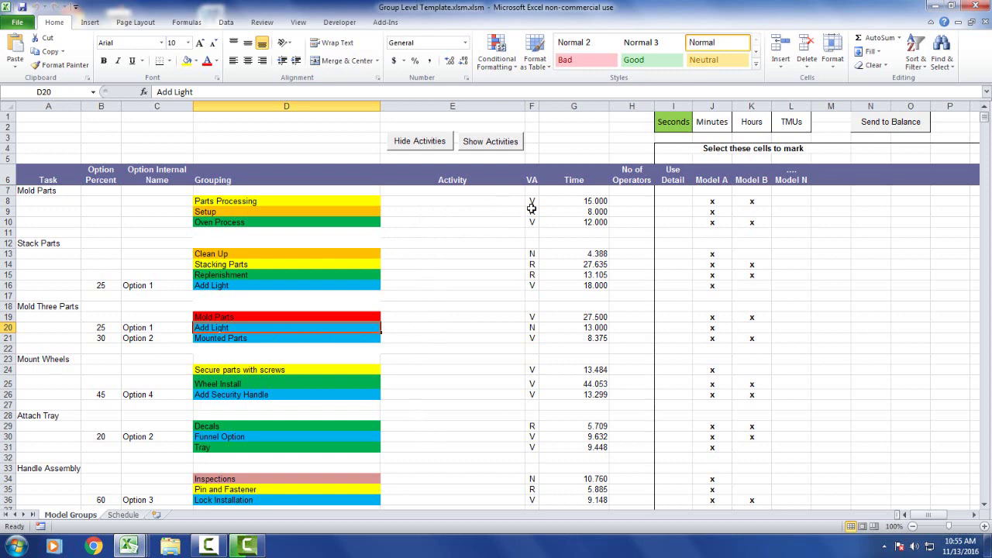
{"action": "left_click", "coordinate": [252, 201]}
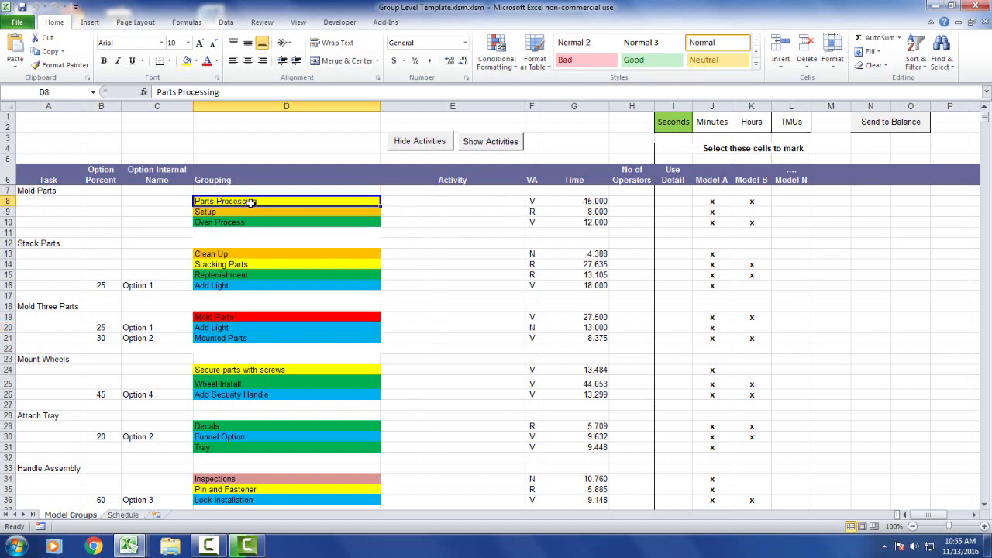
{"action": "left_click", "coordinate": [597, 202]}
{"action": "left_click", "coordinate": [597, 212]}
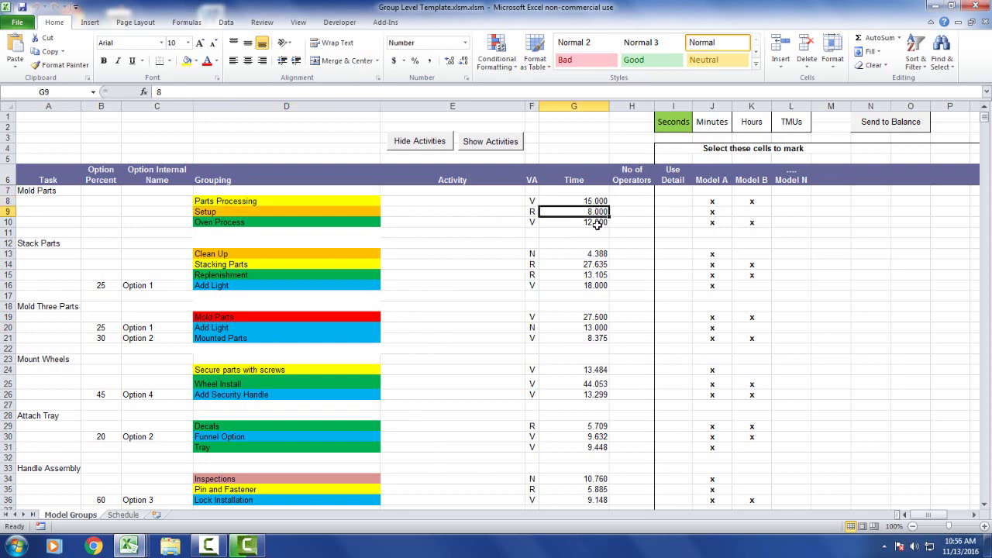
{"action": "left_click", "coordinate": [597, 223]}
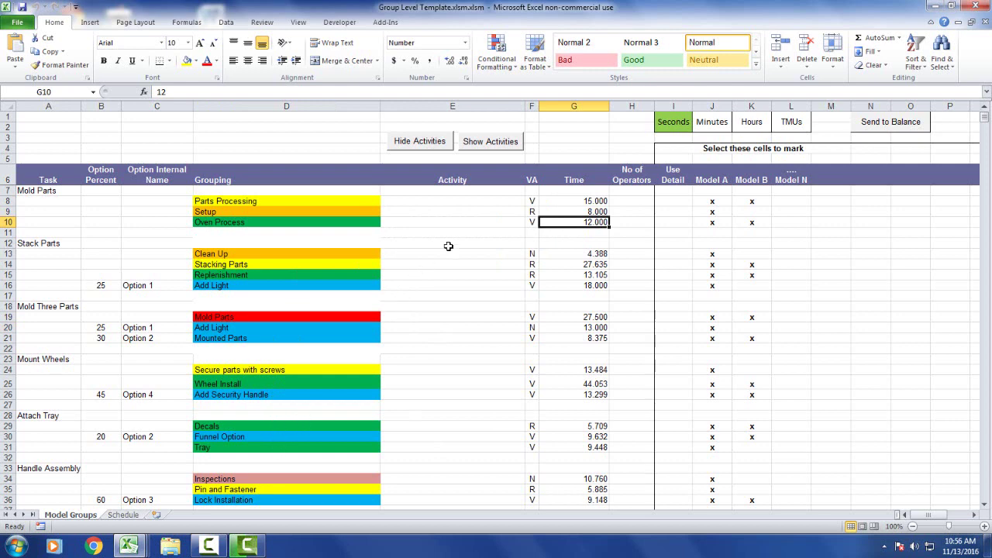
{"action": "left_click", "coordinate": [672, 173]}
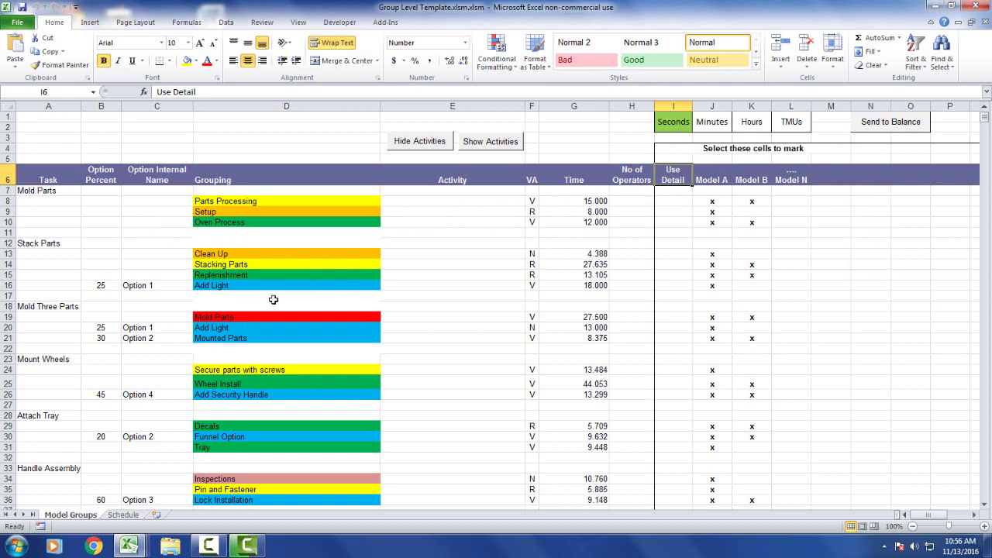
{"action": "left_click", "coordinate": [596, 338]}
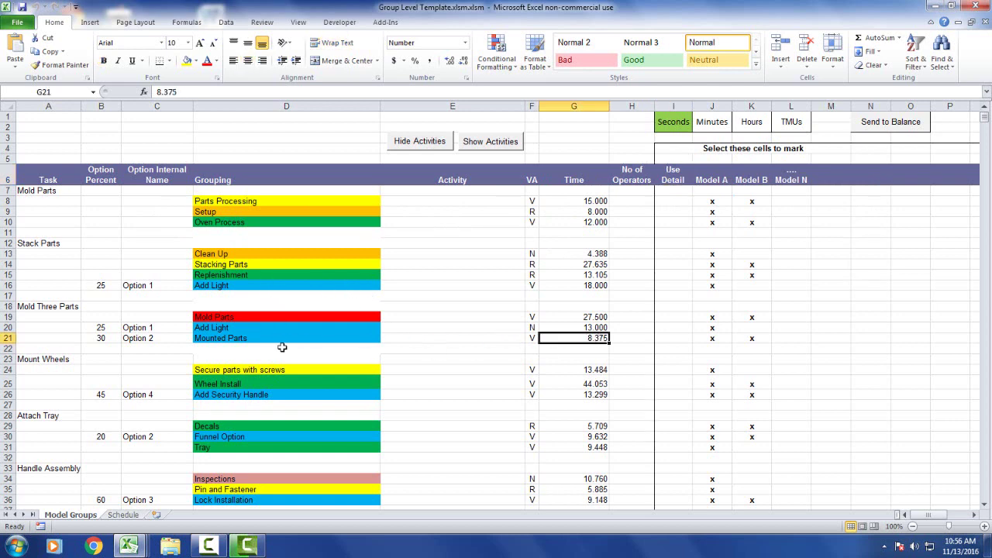
{"action": "left_click", "coordinate": [97, 338]}
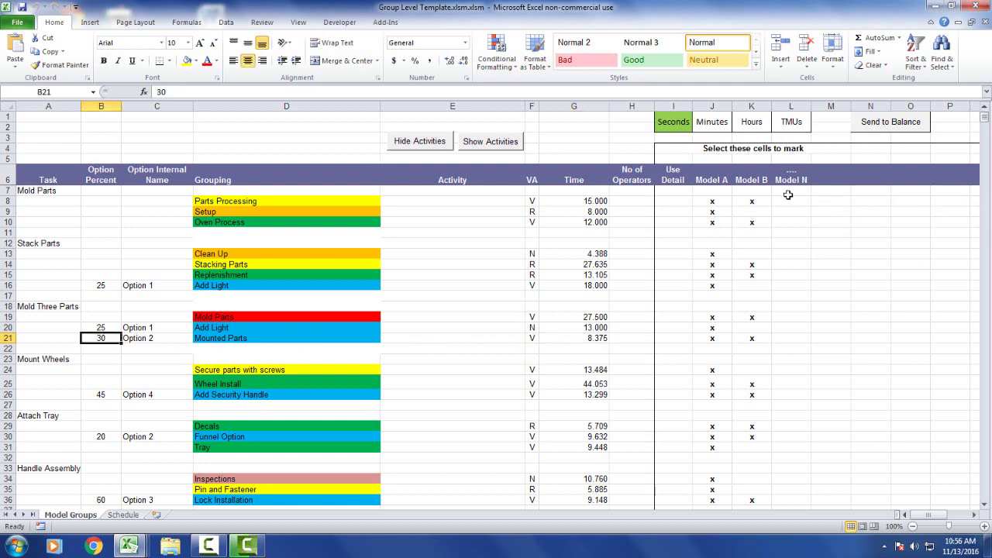
Send the workbook to Balance with a 60-second takt time and list the models to display
{"action": "left_click", "coordinate": [882, 122]}
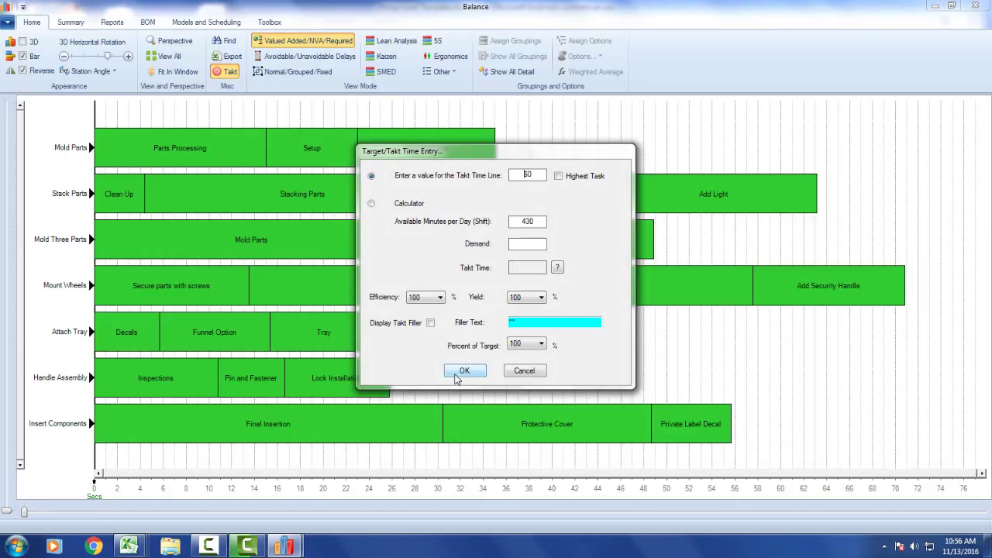
{"action": "left_click", "coordinate": [462, 372]}
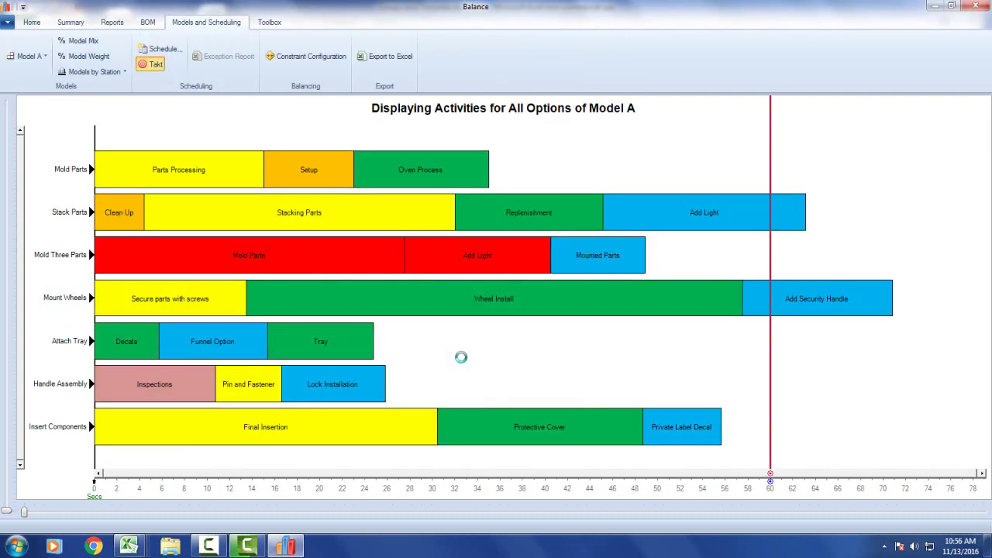
{"action": "left_click", "coordinate": [29, 56]}
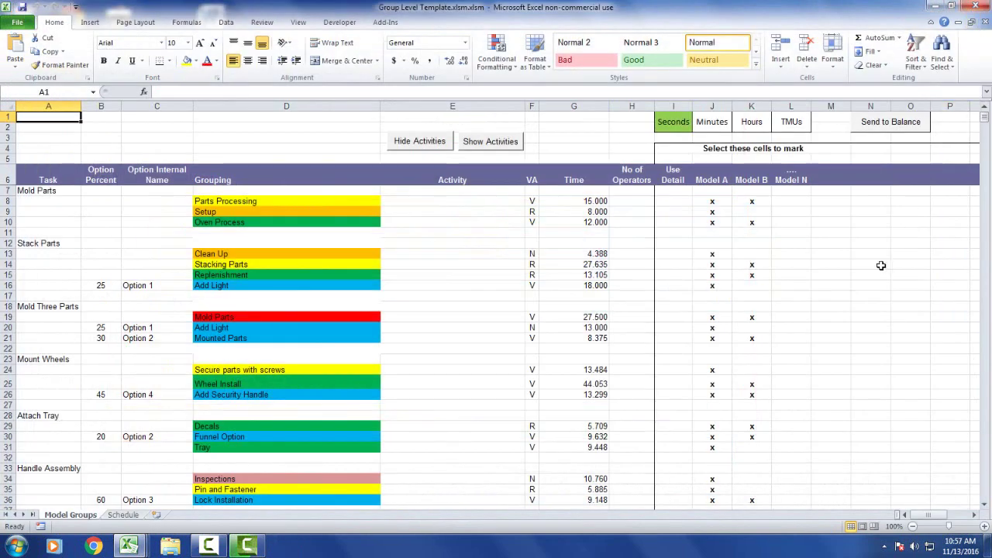
Name the new model column header in cell L6 'Model C'
{"action": "left_click", "coordinate": [796, 180]}
{"action": "type", "text": "Model"}
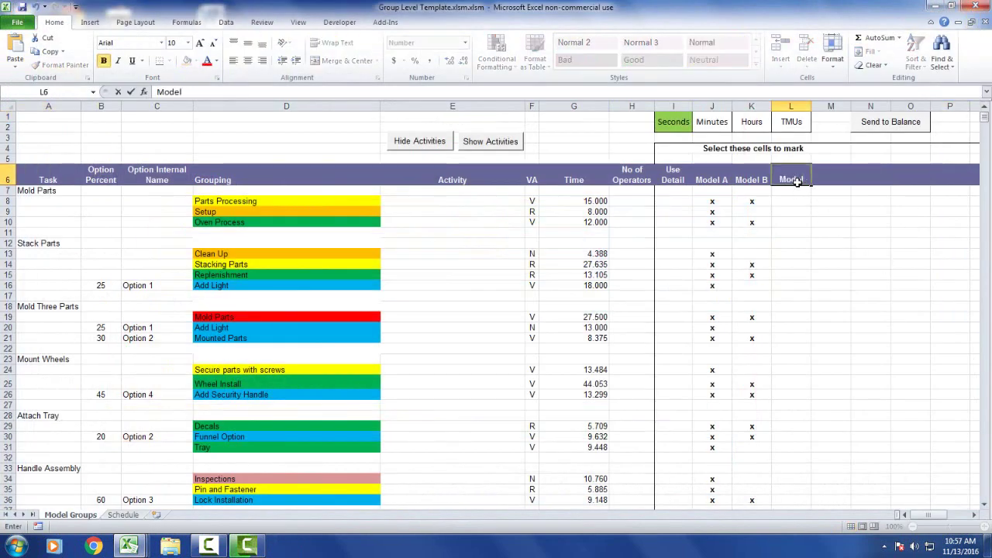
{"action": "type", "text": " C"}
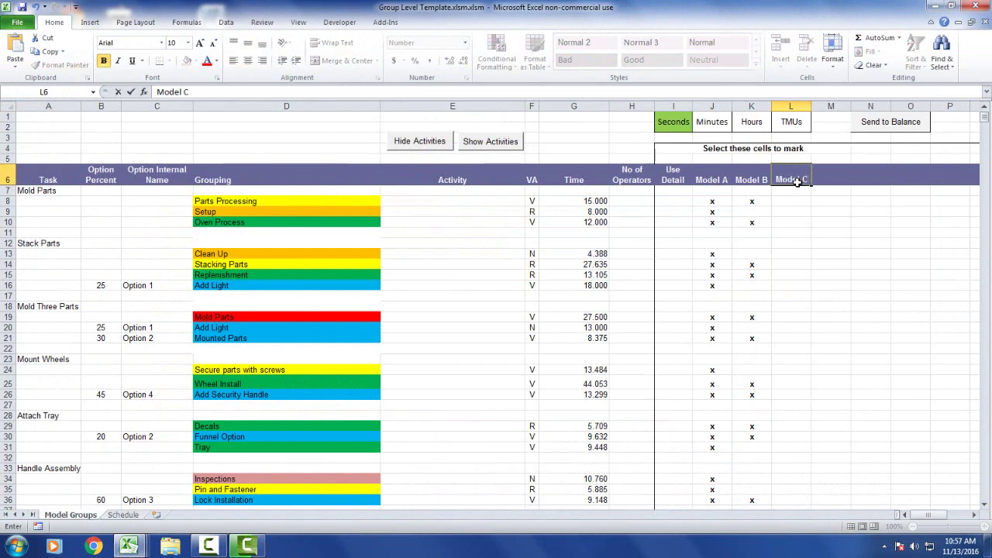
{"action": "key", "text": "Return"}
{"action": "key", "text": "Return"}
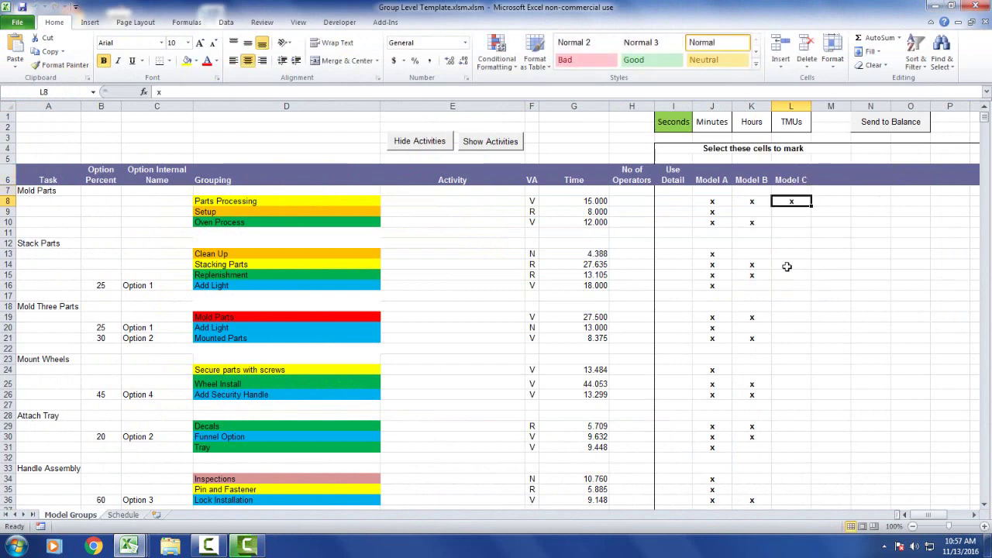
Mark Model C for the Stack Parts, Mold Parts and rows 25–33 groupings, then resend to Balance
{"action": "left_click_drag", "start_coordinate": [789, 255], "coordinate": [791, 276]}
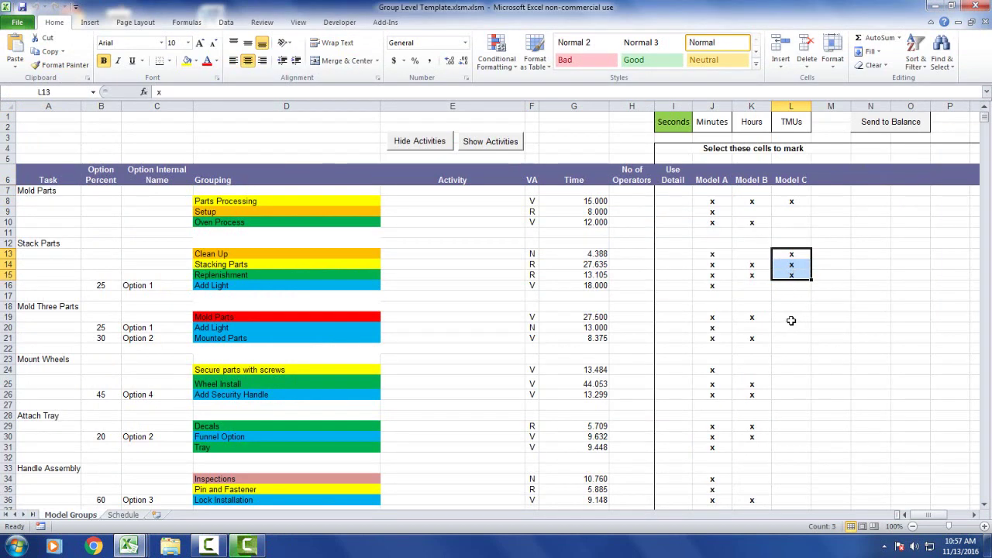
{"action": "left_click", "coordinate": [792, 318]}
{"action": "left_click_drag", "start_coordinate": [795, 383], "coordinate": [809, 466]}
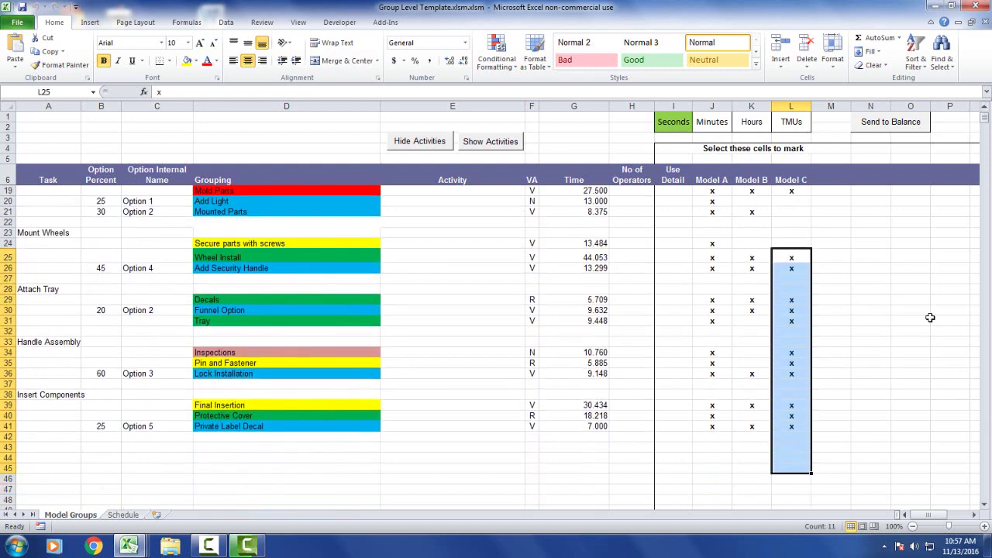
{"action": "left_click", "coordinate": [909, 221]}
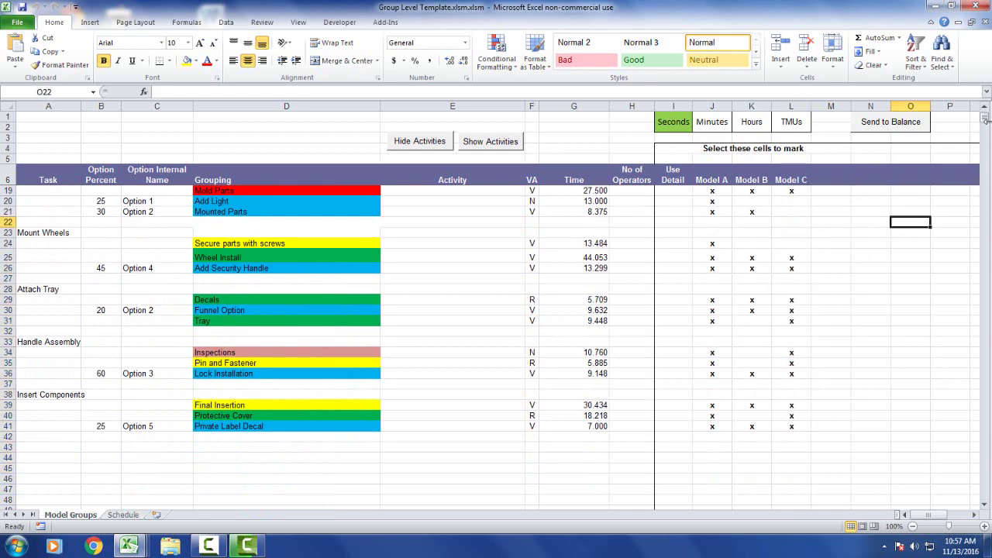
{"action": "scroll", "coordinate": [986, 116], "scroll_direction": "up", "scroll_amount": 4}
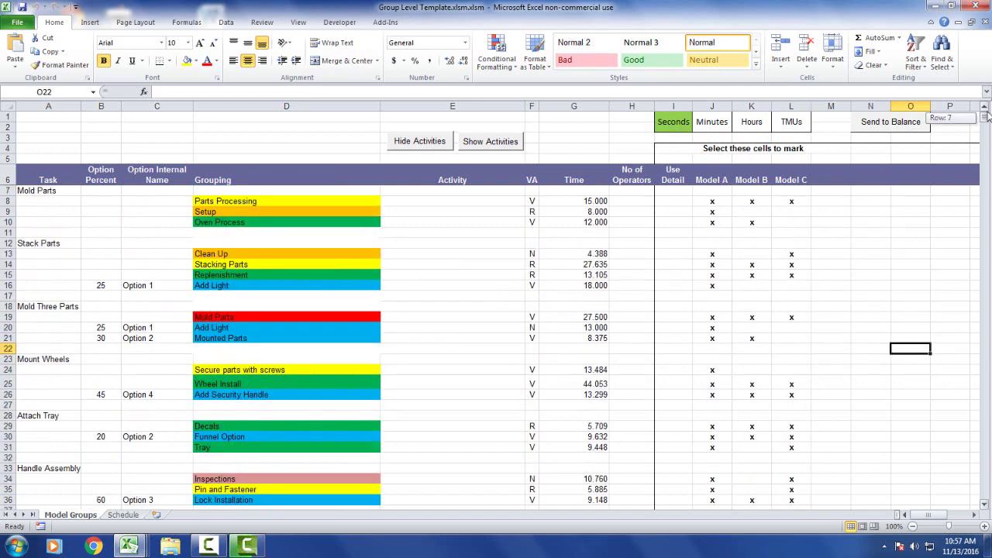
{"action": "left_click", "coordinate": [894, 121]}
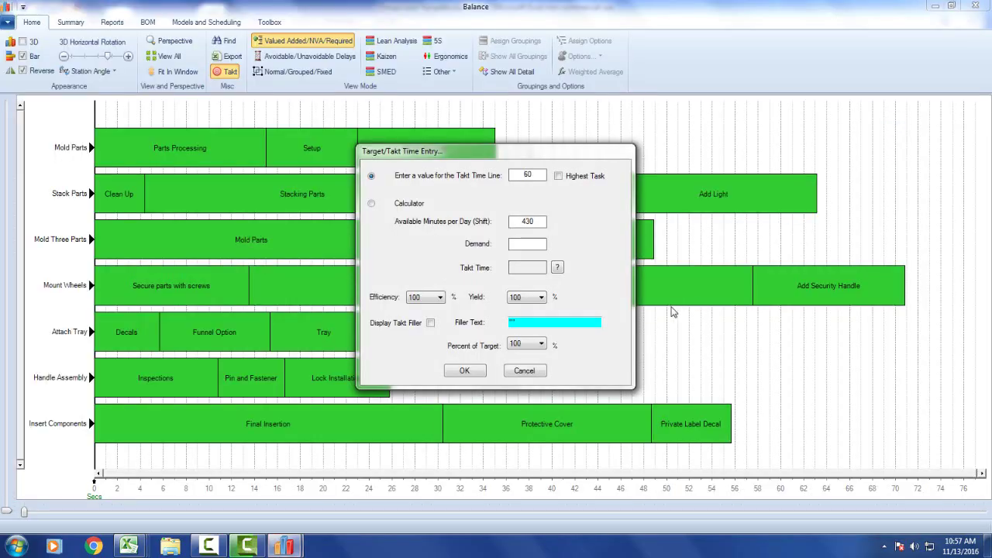
Accept the 60-second takt, view the Model B and Model C charts, then close Balance
{"action": "left_click", "coordinate": [466, 371]}
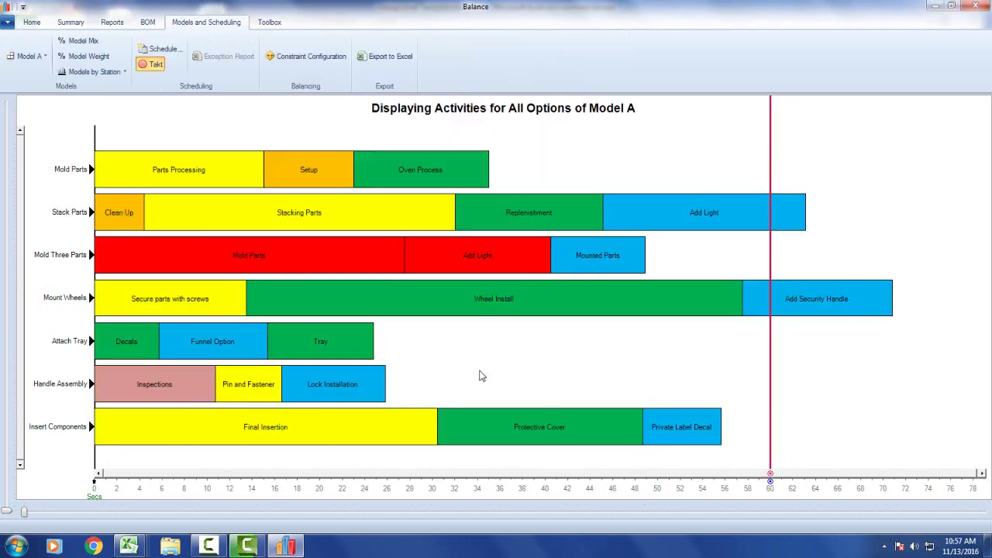
{"action": "left_click", "coordinate": [40, 56]}
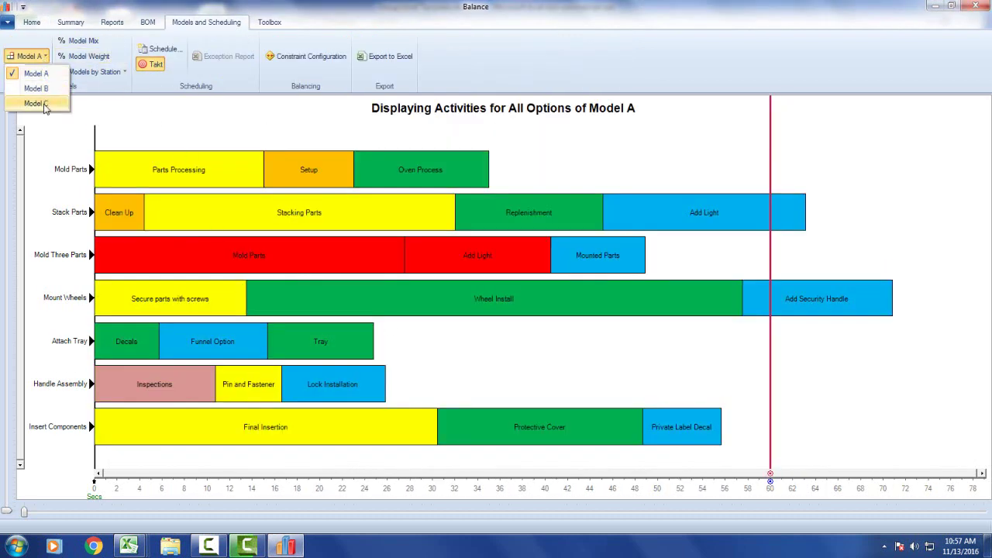
{"action": "left_click", "coordinate": [38, 88]}
{"action": "left_click", "coordinate": [46, 107]}
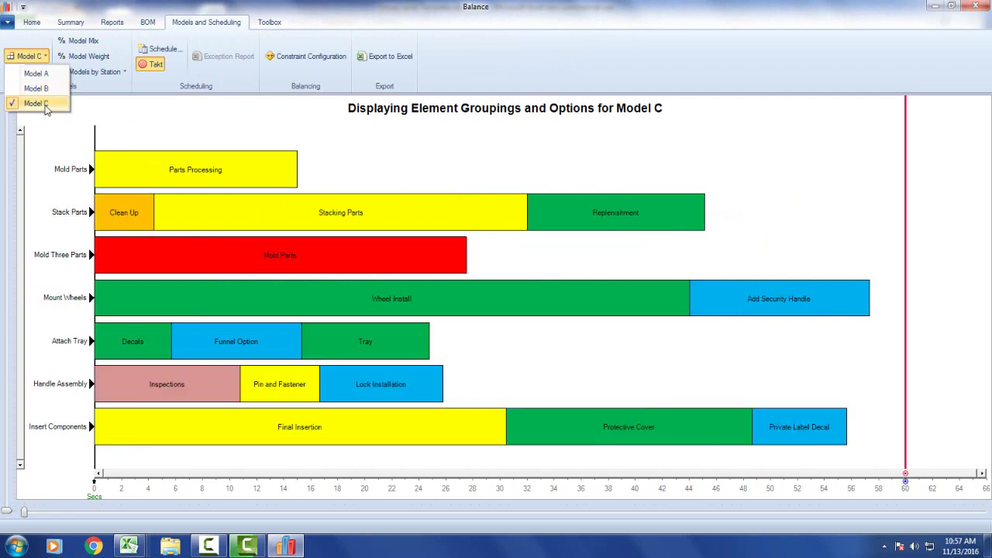
{"action": "left_click", "coordinate": [976, 6]}
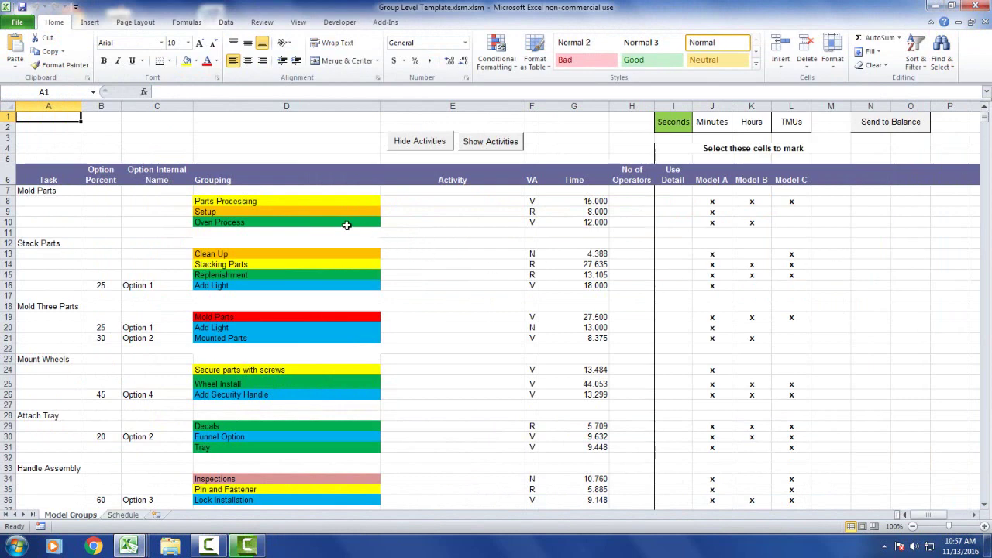
Point out the Parts Processing, Setup and Oven Process groupings in the sheet
{"action": "left_click", "coordinate": [296, 202]}
{"action": "left_click", "coordinate": [297, 212]}
{"action": "left_click", "coordinate": [297, 224]}
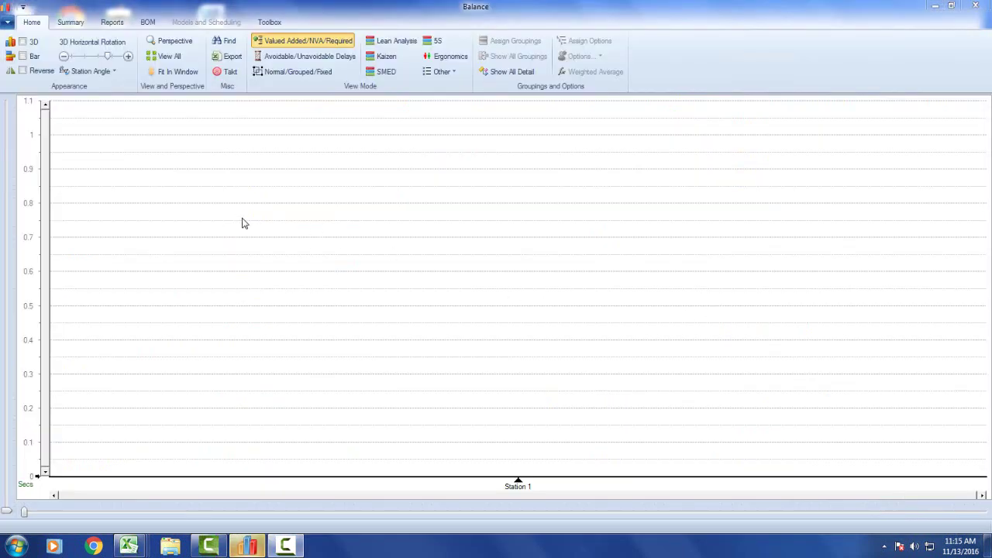
Open Detail Level Template.xlsm through a new models and schedule setup
{"action": "left_click", "coordinate": [7, 22]}
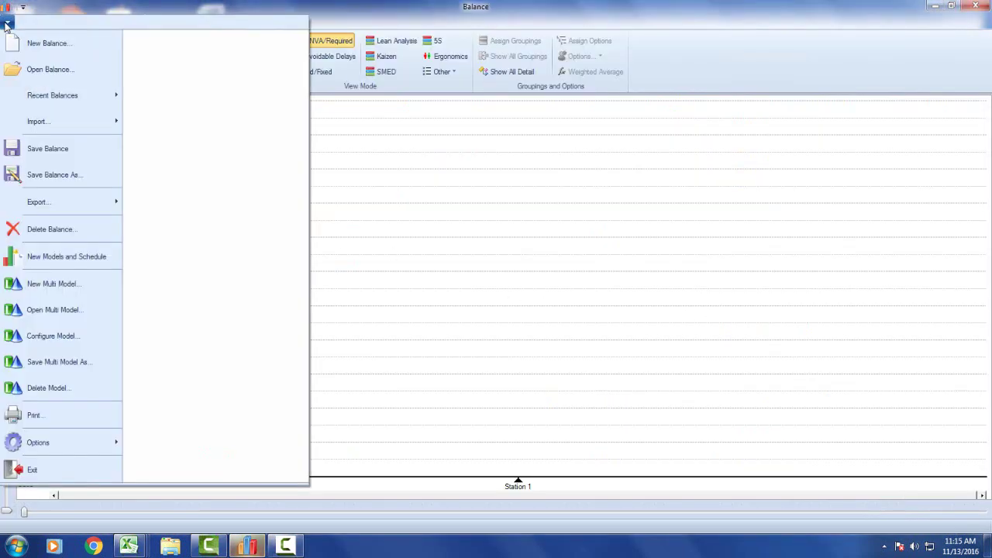
{"action": "left_click", "coordinate": [36, 262]}
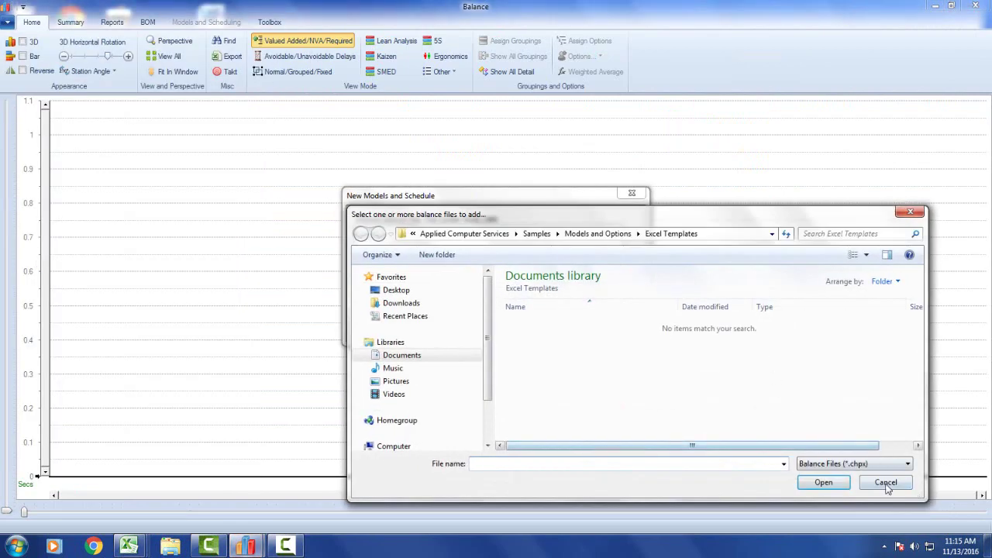
{"action": "left_click", "coordinate": [886, 483]}
{"action": "left_click", "coordinate": [580, 299]}
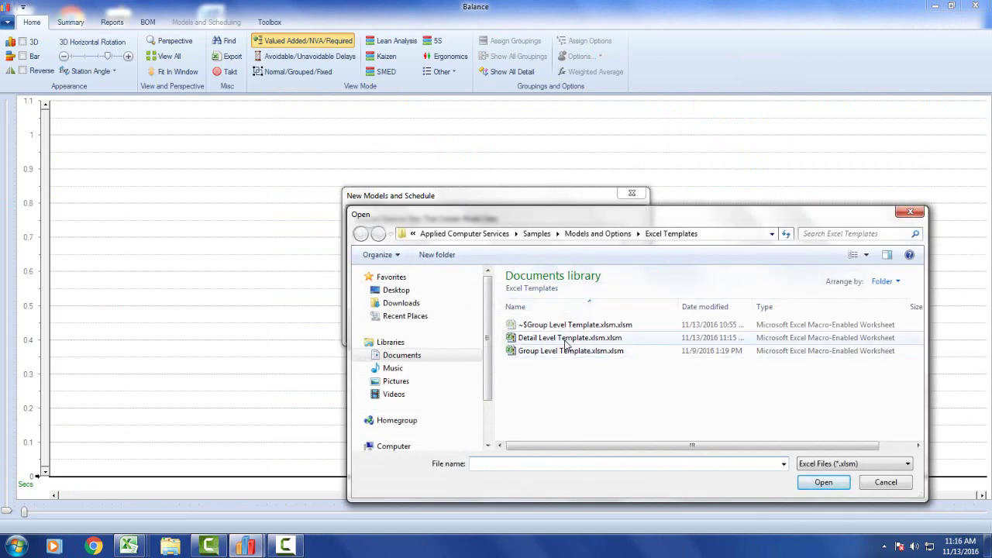
{"action": "left_click", "coordinate": [567, 341]}
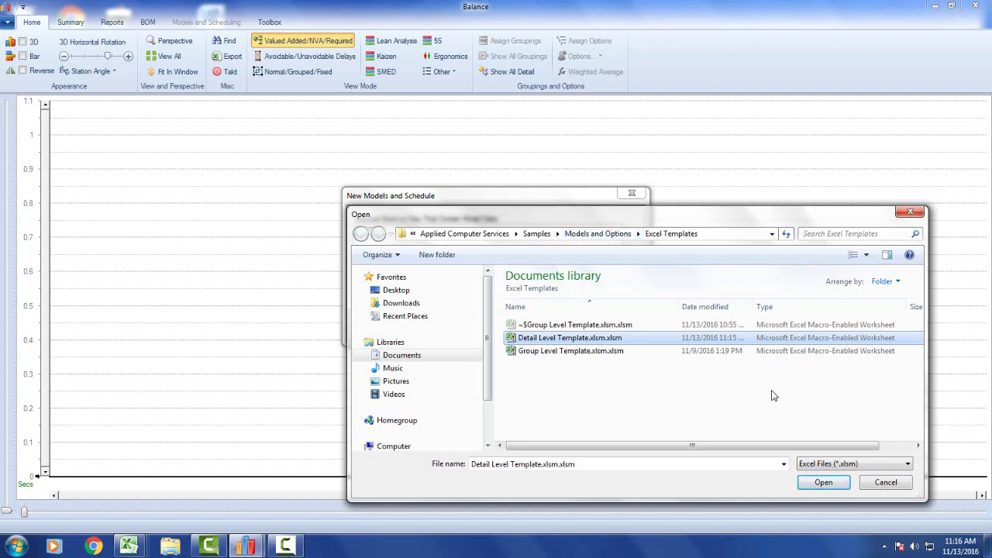
{"action": "left_click", "coordinate": [823, 482]}
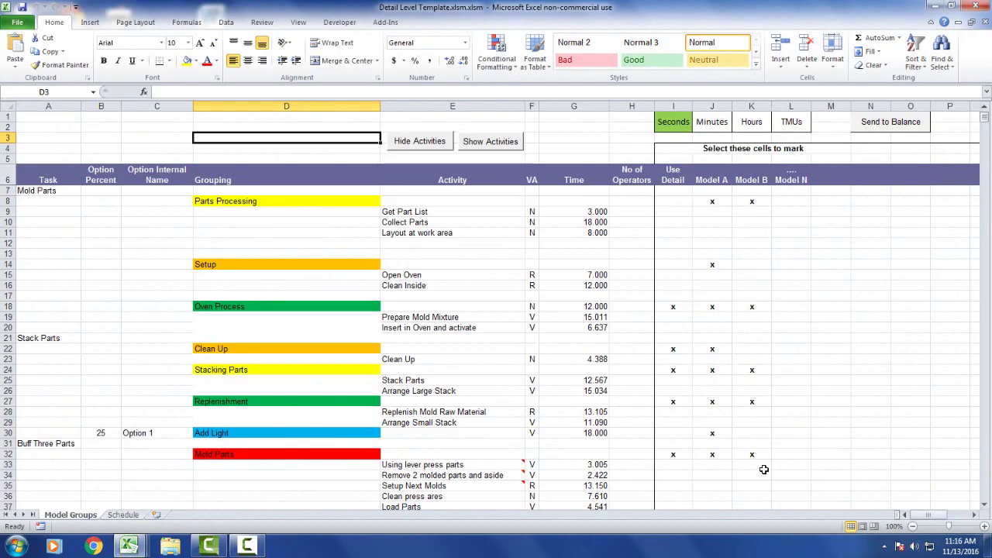
{"action": "left_click", "coordinate": [260, 202]}
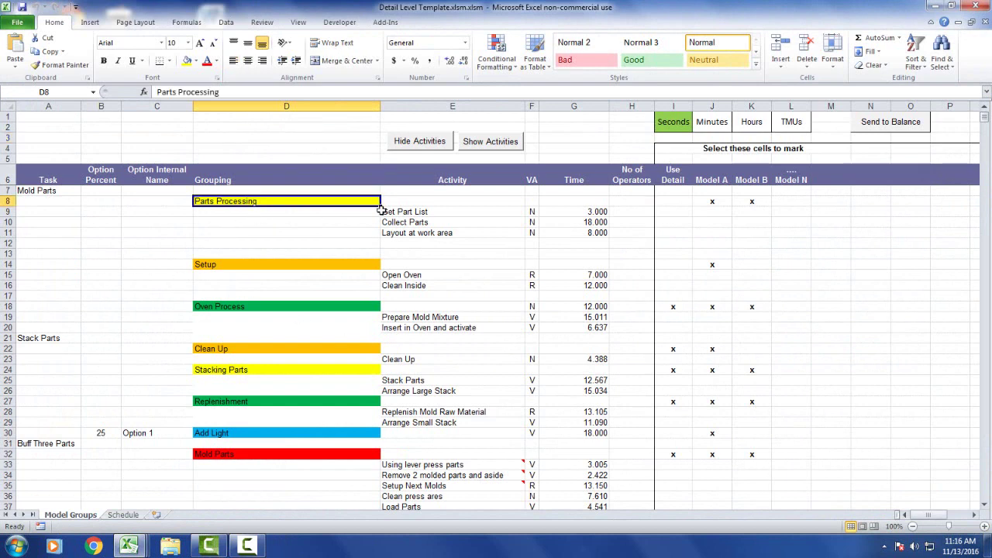
{"action": "left_click_drag", "start_coordinate": [402, 211], "coordinate": [408, 234]}
{"action": "left_click", "coordinate": [345, 268]}
{"action": "left_click_drag", "start_coordinate": [404, 275], "coordinate": [408, 286]}
{"action": "left_click_drag", "start_coordinate": [594, 212], "coordinate": [594, 224]}
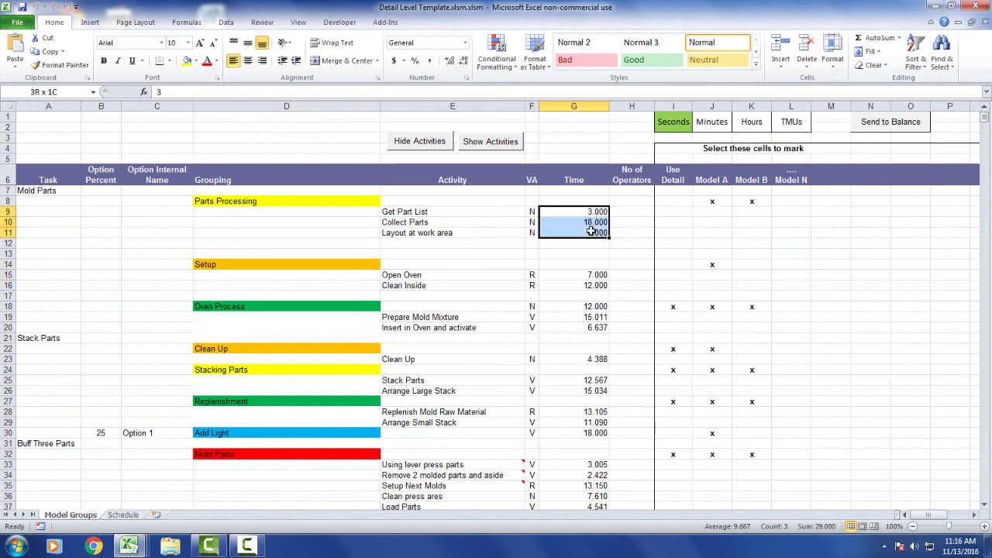
{"action": "left_click", "coordinate": [531, 212]}
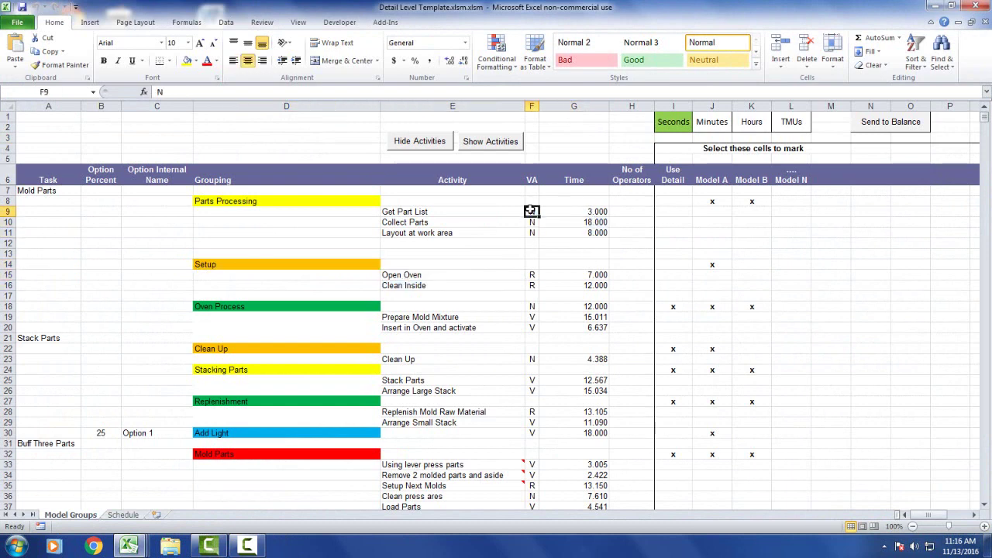
{"action": "left_click_drag", "start_coordinate": [531, 211], "coordinate": [532, 232]}
{"action": "left_click_drag", "start_coordinate": [528, 276], "coordinate": [531, 327]}
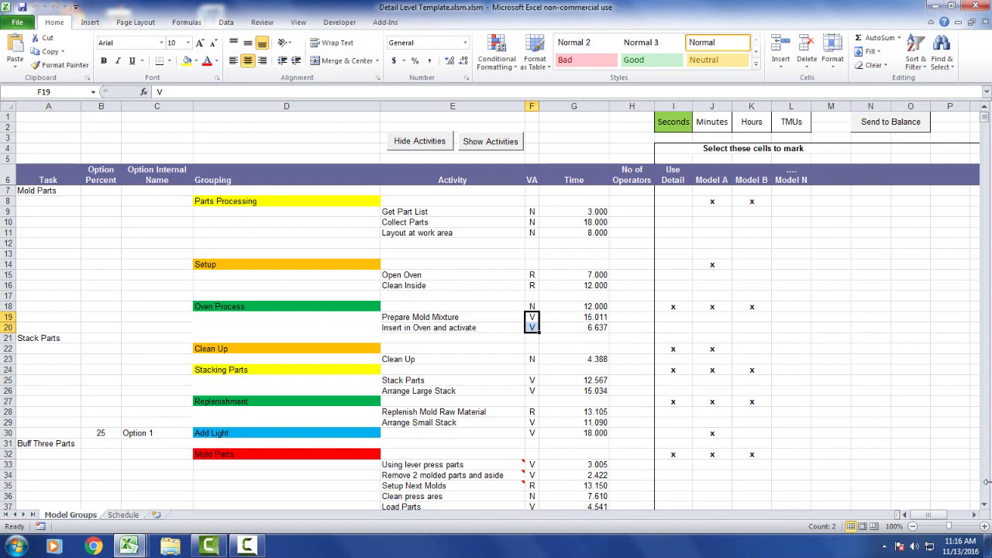
{"action": "left_click", "coordinate": [984, 505]}
{"action": "left_click_drag", "start_coordinate": [983, 505], "coordinate": [984, 505]}
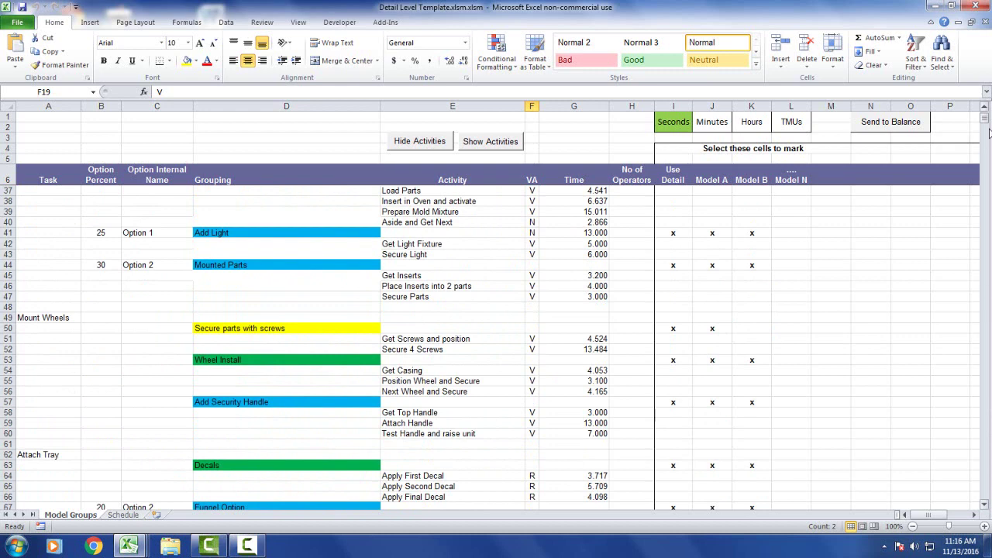
{"action": "left_click_drag", "start_coordinate": [984, 130], "coordinate": [984, 115]}
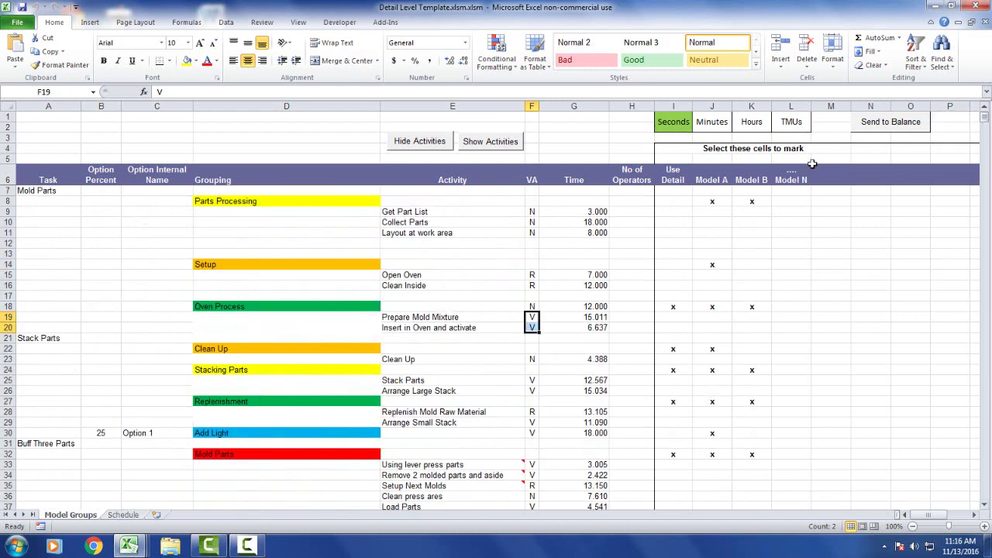
Send the detail-level template to Balance with a 60-second takt time
{"action": "left_click", "coordinate": [879, 127]}
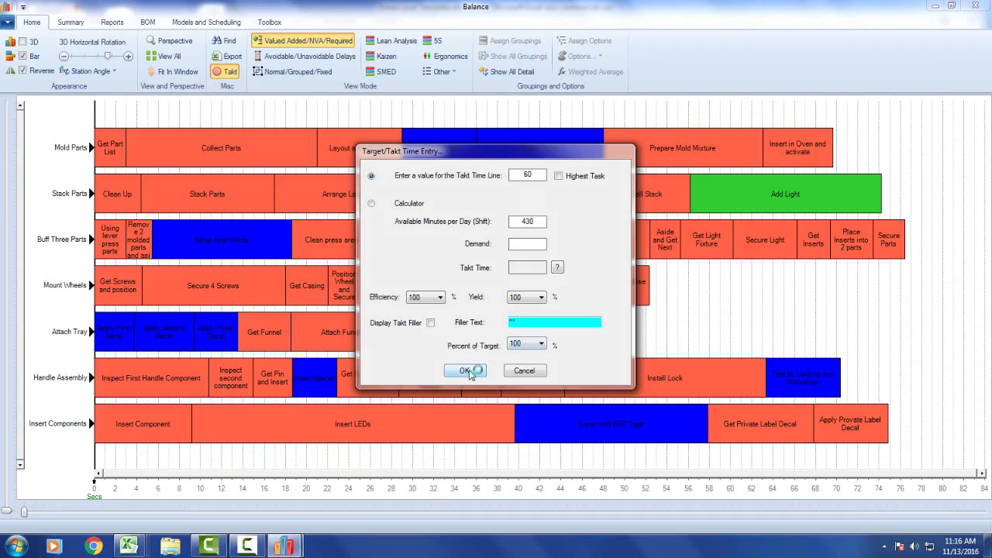
{"action": "left_click", "coordinate": [465, 371]}
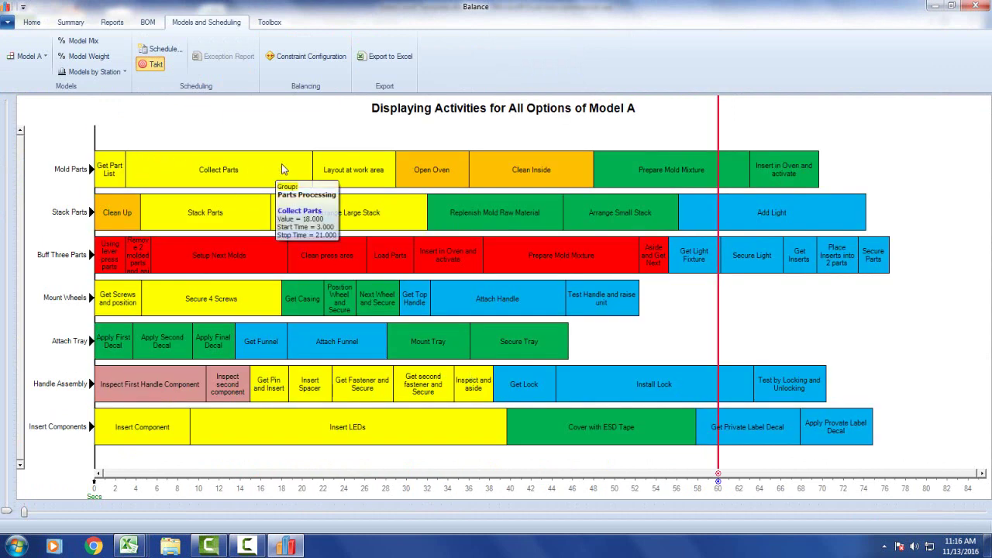
{"action": "mouse_move", "coordinate": [405, 169]}
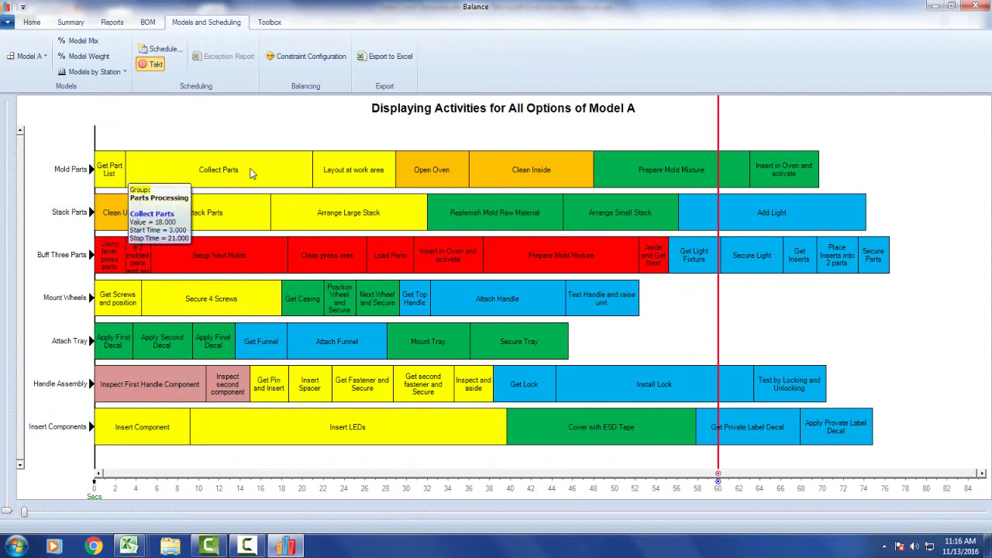
{"action": "mouse_move", "coordinate": [377, 177]}
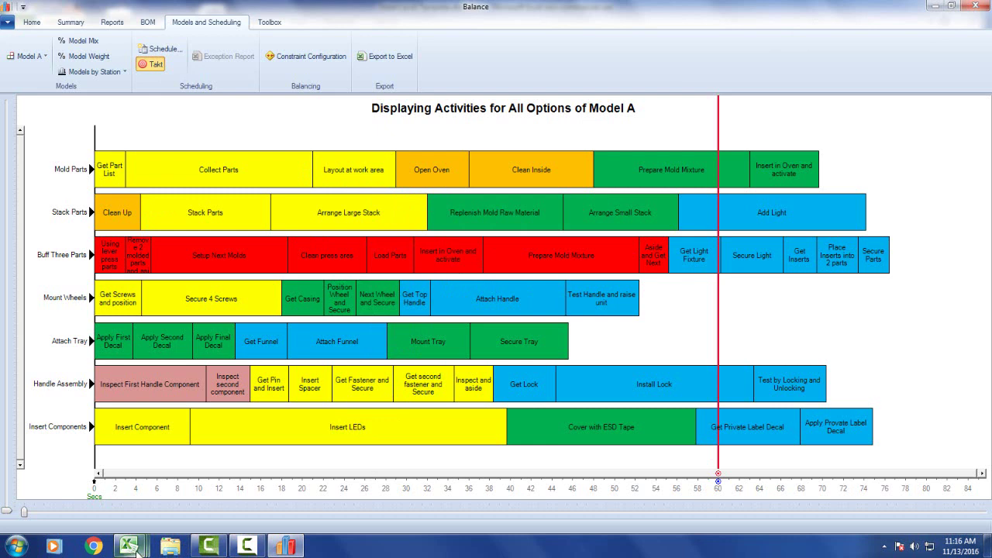
{"action": "mouse_move", "coordinate": [129, 546]}
Compare the Get Part List, Collect Parts and Layout at work area activities against the Balance chart
{"action": "left_click", "coordinate": [616, 489]}
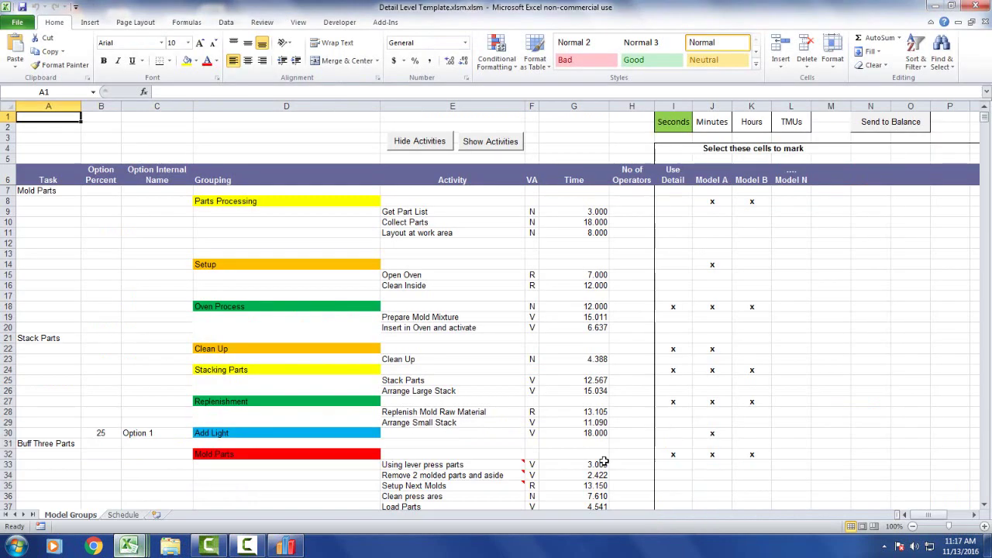
{"action": "left_click", "coordinate": [431, 212]}
{"action": "left_click", "coordinate": [426, 224]}
{"action": "left_click", "coordinate": [427, 233]}
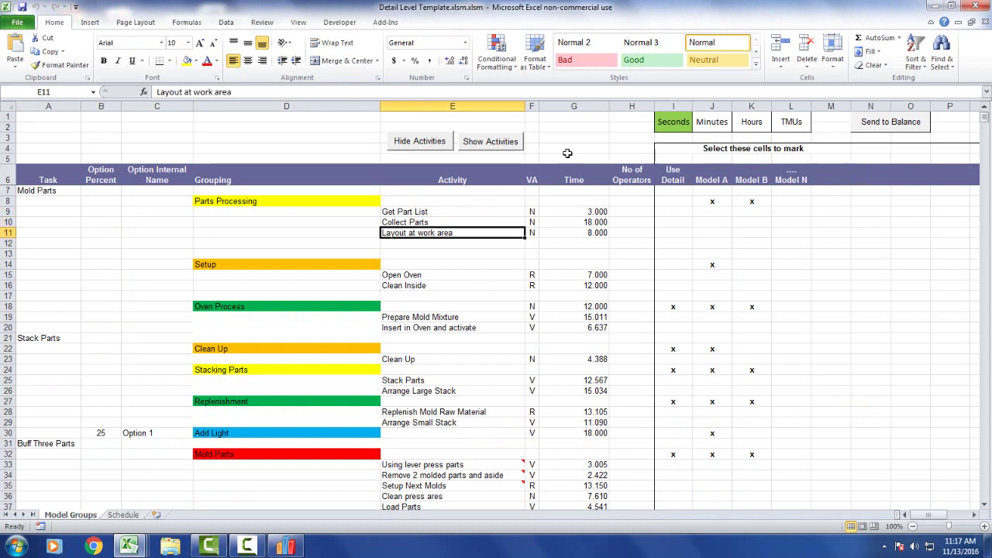
{"action": "left_click", "coordinate": [284, 547]}
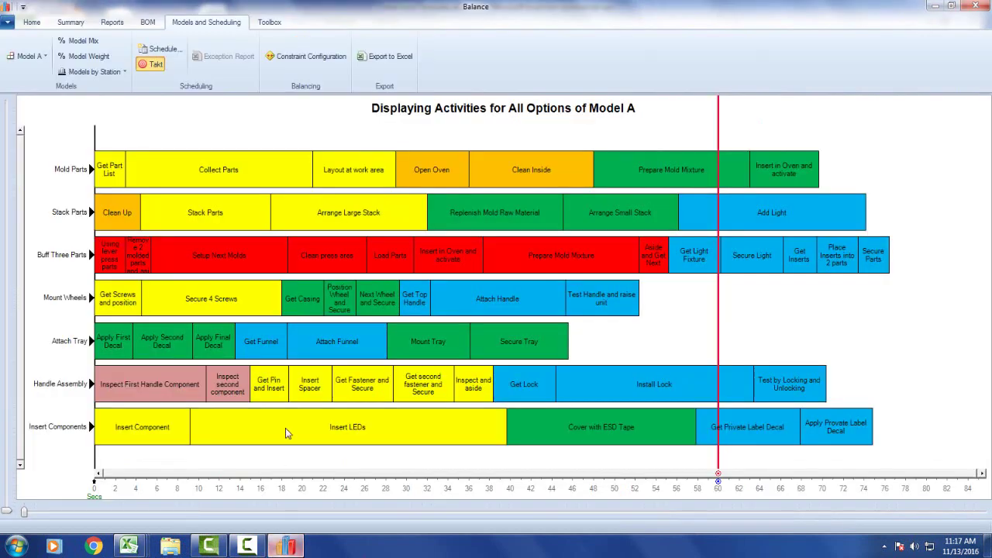
Open the build schedule, enlarge its list to show more rows, and close Balance
{"action": "left_click", "coordinate": [163, 49]}
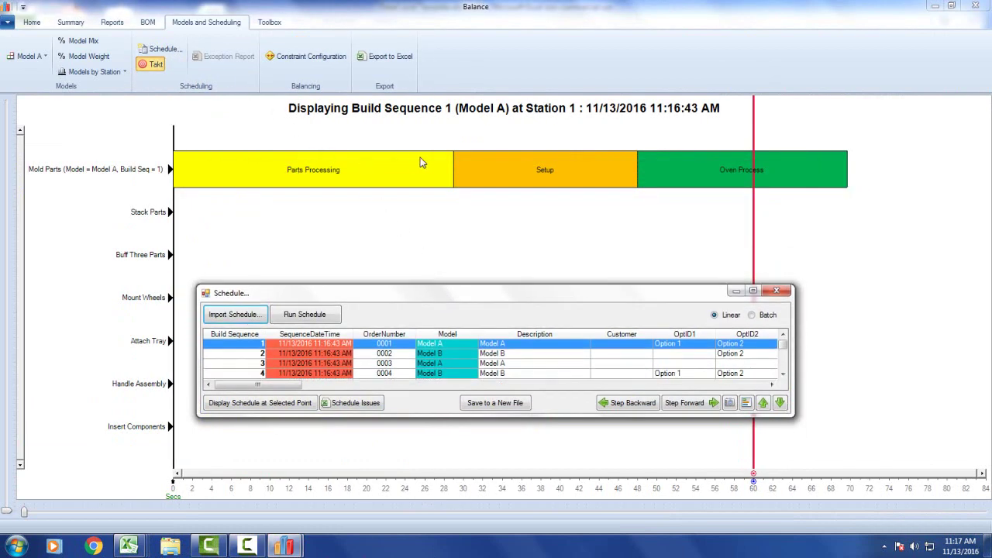
{"action": "left_click_drag", "start_coordinate": [471, 285], "coordinate": [470, 259]}
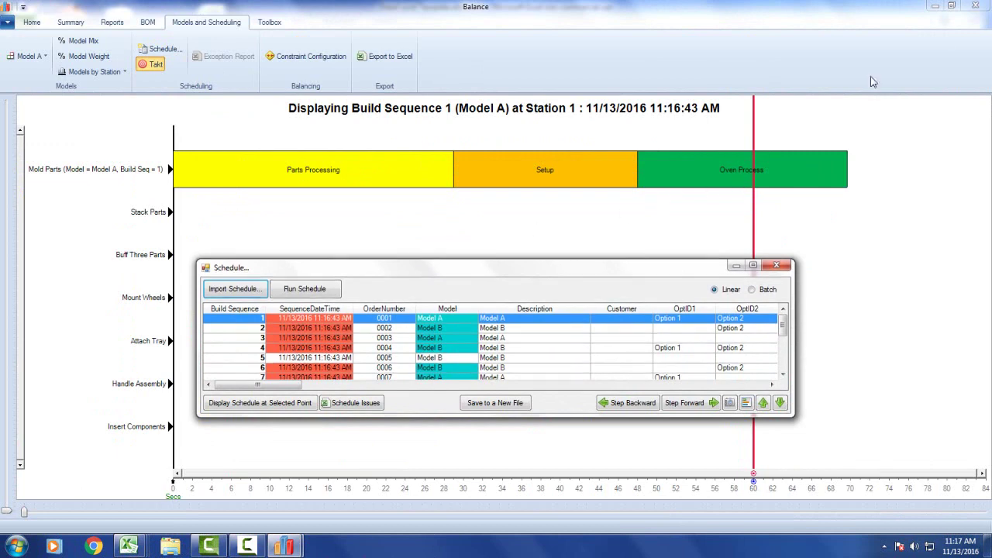
{"action": "left_click", "coordinate": [977, 8]}
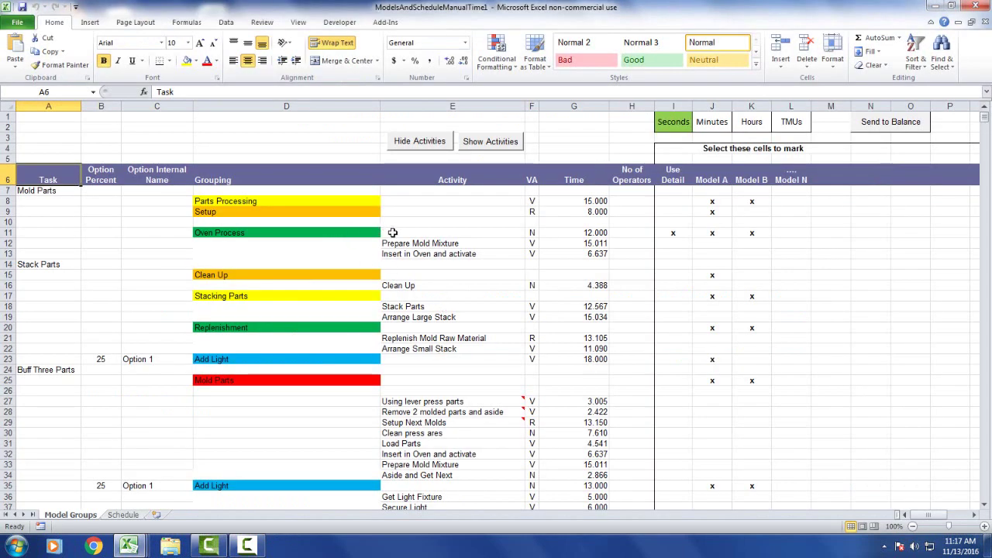
Review the Parts Processing (15.000), Setup (8.000) and Oven Process groups and their oven activities
{"action": "left_click", "coordinate": [298, 201]}
{"action": "left_click", "coordinate": [299, 213]}
{"action": "left_click", "coordinate": [588, 203]}
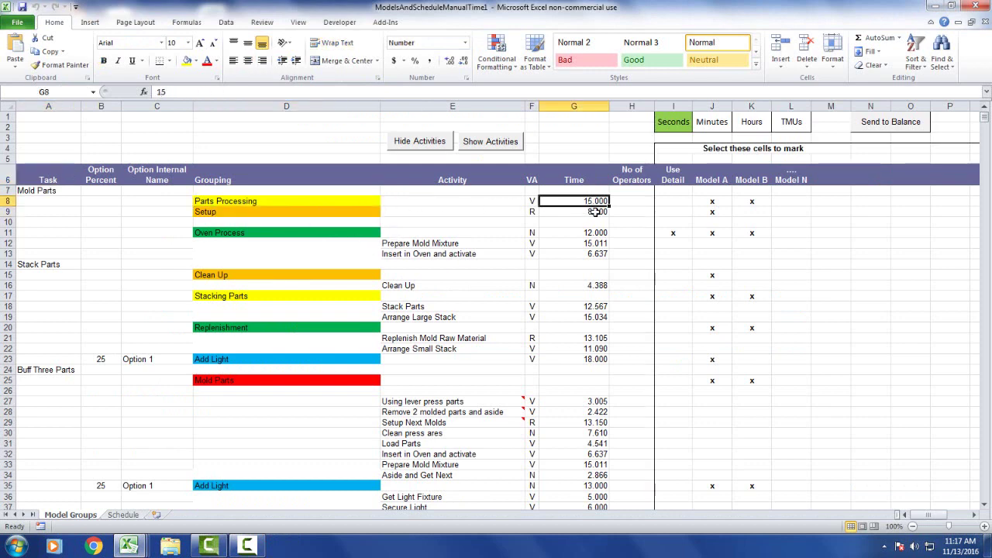
{"action": "left_click", "coordinate": [595, 214]}
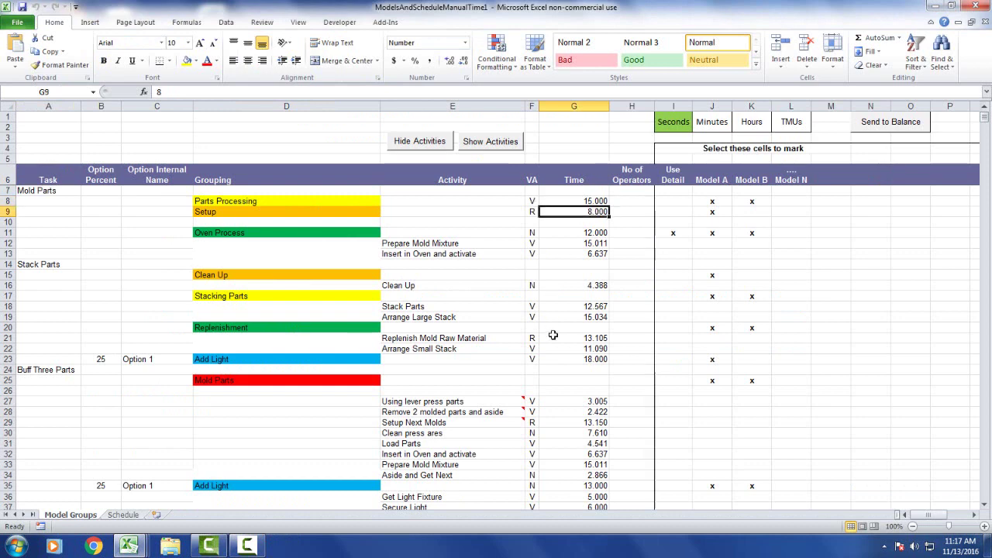
{"action": "left_click", "coordinate": [299, 233]}
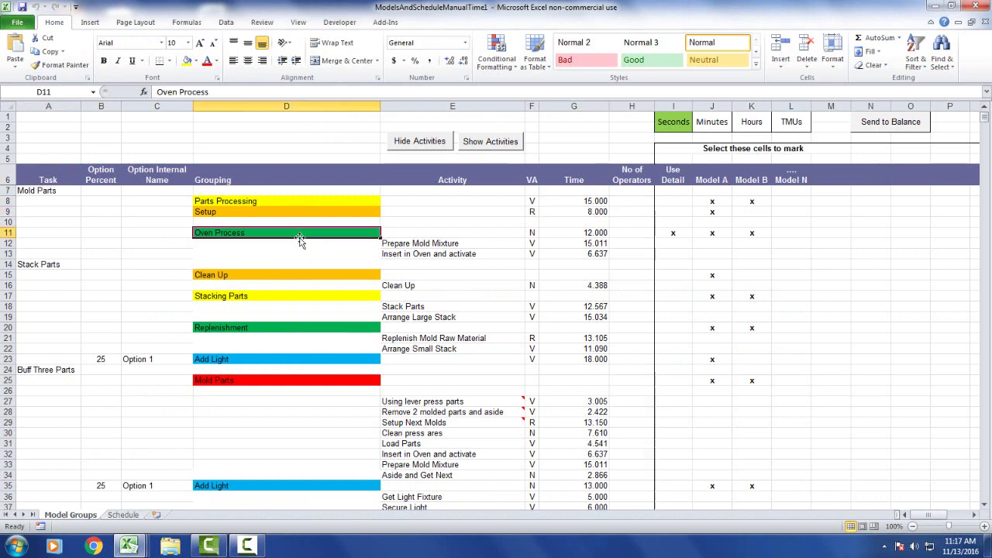
{"action": "left_click", "coordinate": [411, 254]}
{"action": "left_click", "coordinate": [413, 244]}
{"action": "left_click", "coordinate": [419, 254]}
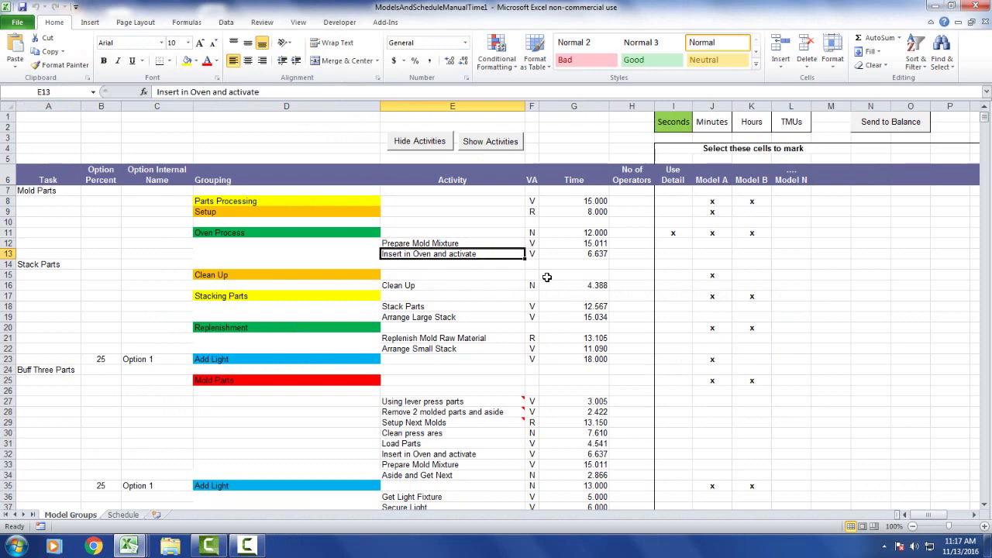
Check oven times 12, 15.011 and 6.637, then clear the Oven Process Use Detail mark
{"action": "left_click", "coordinate": [599, 235]}
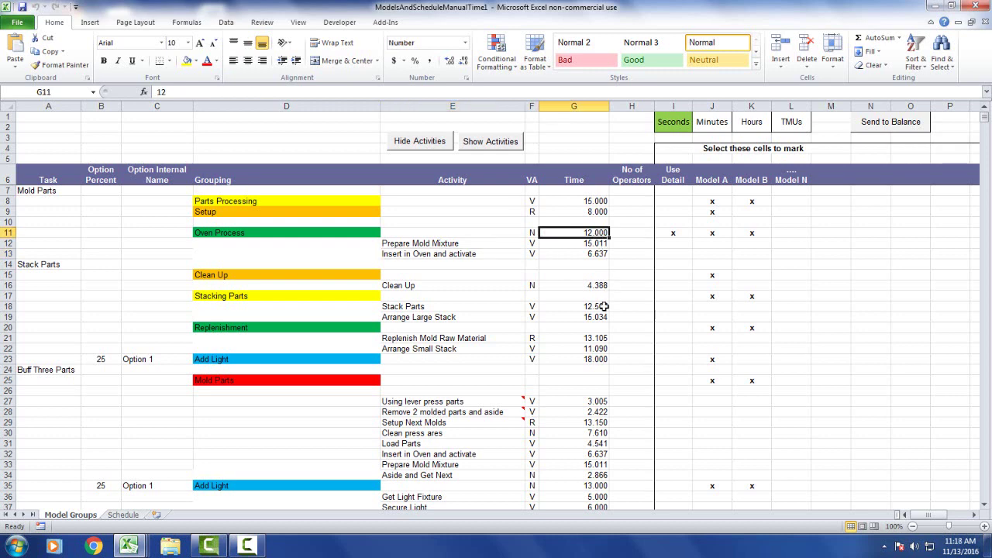
{"action": "left_click", "coordinate": [574, 245]}
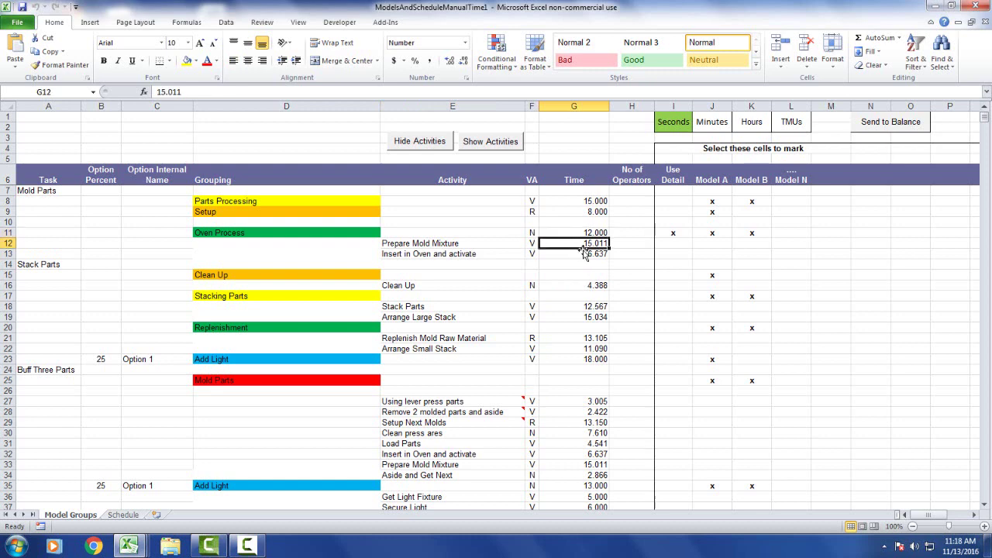
{"action": "left_click", "coordinate": [588, 257]}
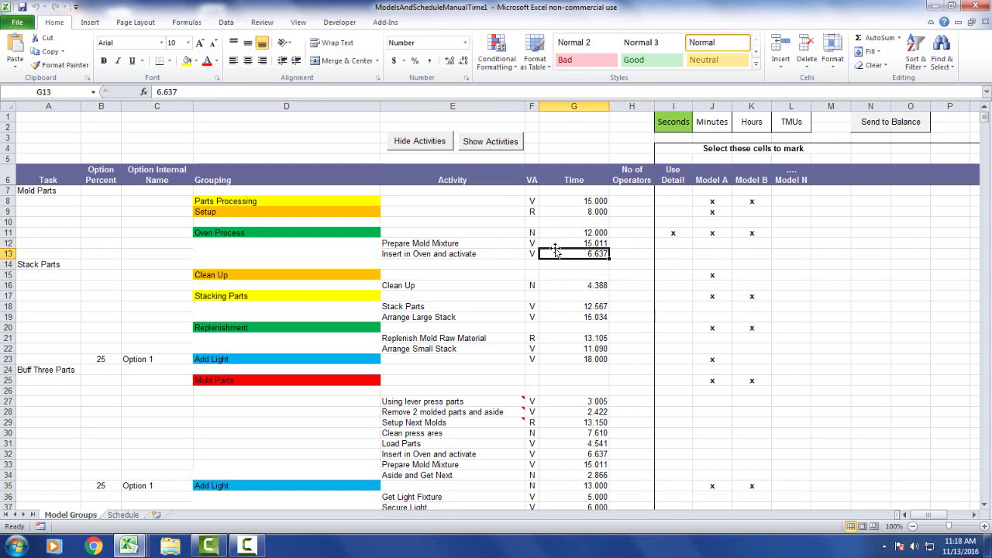
{"action": "left_click", "coordinate": [672, 233]}
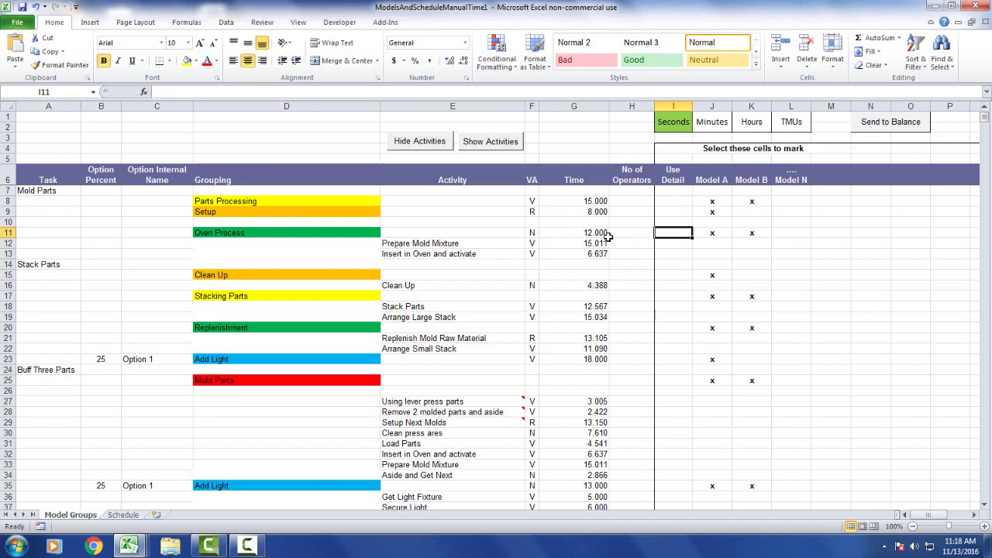
{"action": "left_click_drag", "start_coordinate": [606, 234], "coordinate": [409, 231]}
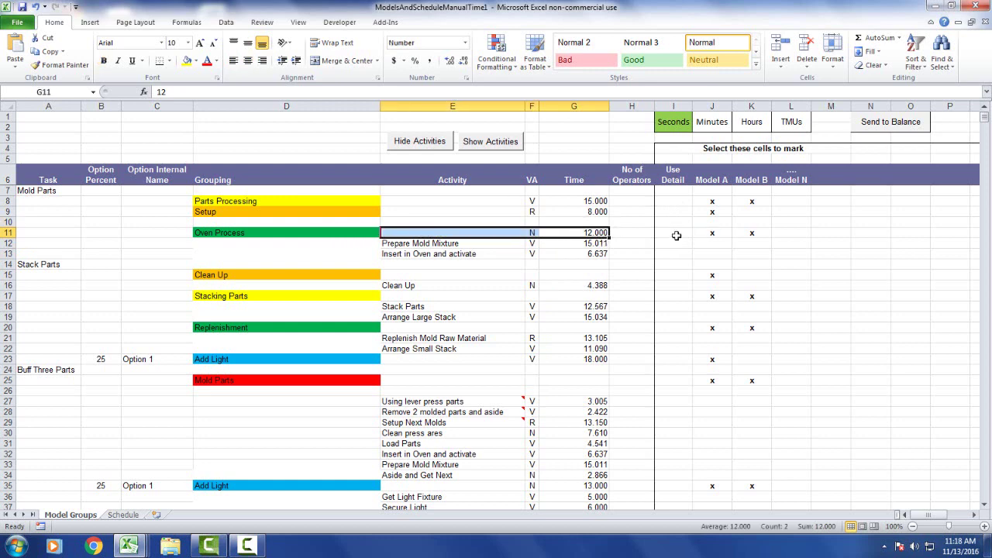
Resend to Balance with a 60-second takt and inspect the single 12-second Oven Process bar
{"action": "left_click", "coordinate": [893, 124]}
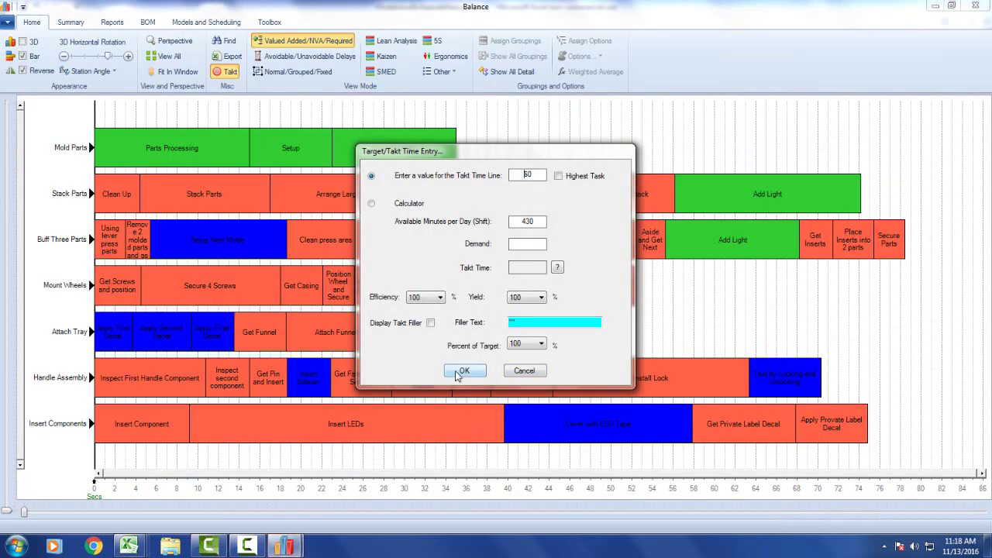
{"action": "left_click", "coordinate": [463, 371]}
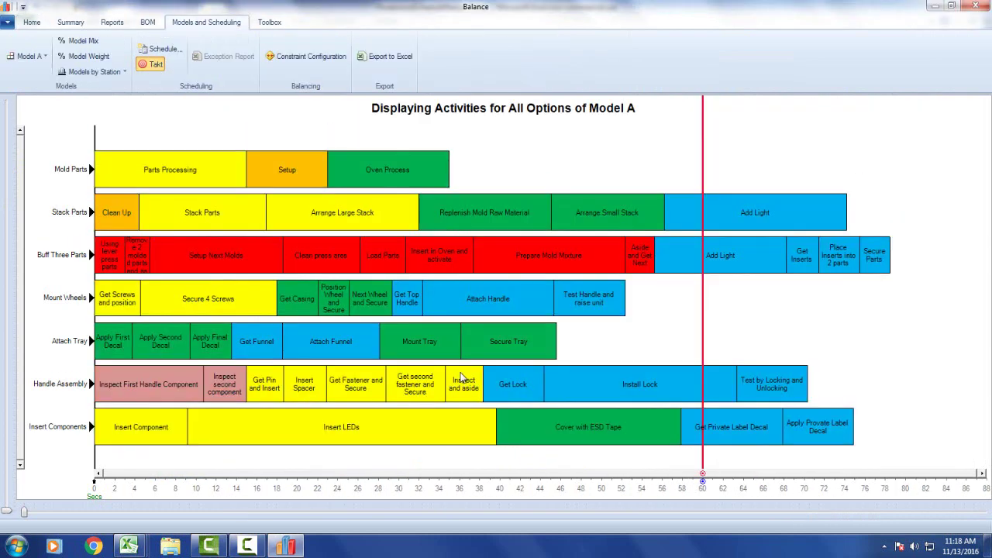
{"action": "mouse_move", "coordinate": [387, 166]}
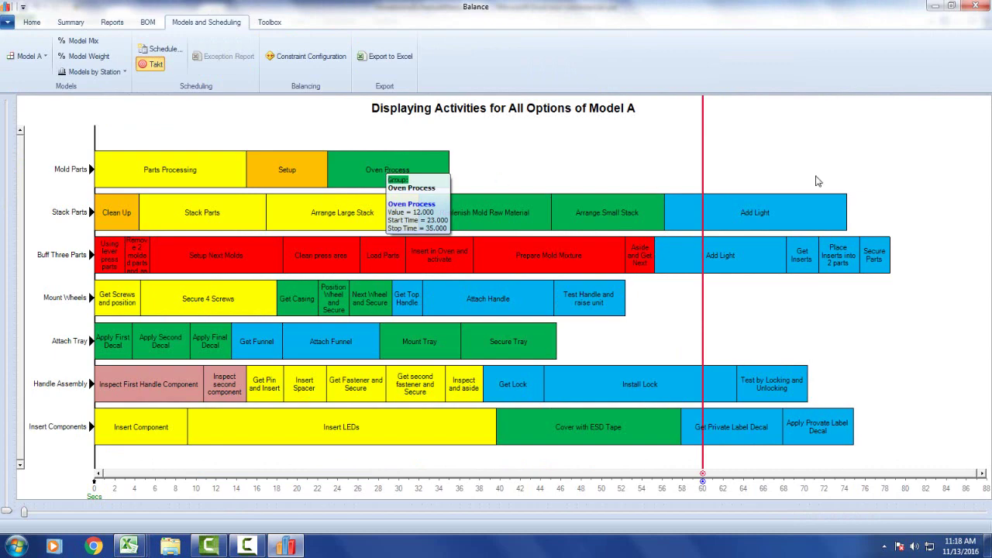
Close Balance and mark Oven Process Use Detail again, checking its 15.011 and 6.637 activities
{"action": "left_click", "coordinate": [975, 7]}
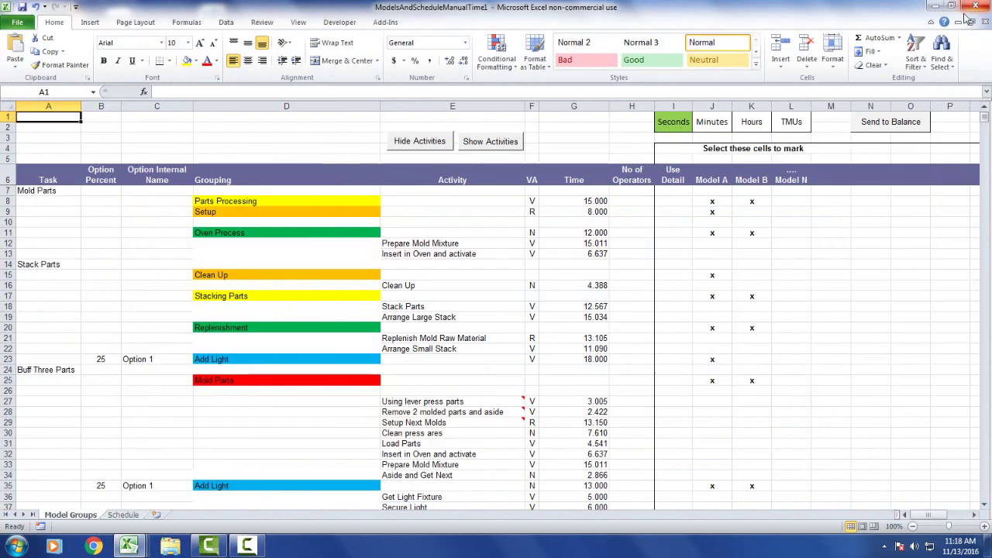
{"action": "left_click", "coordinate": [673, 236]}
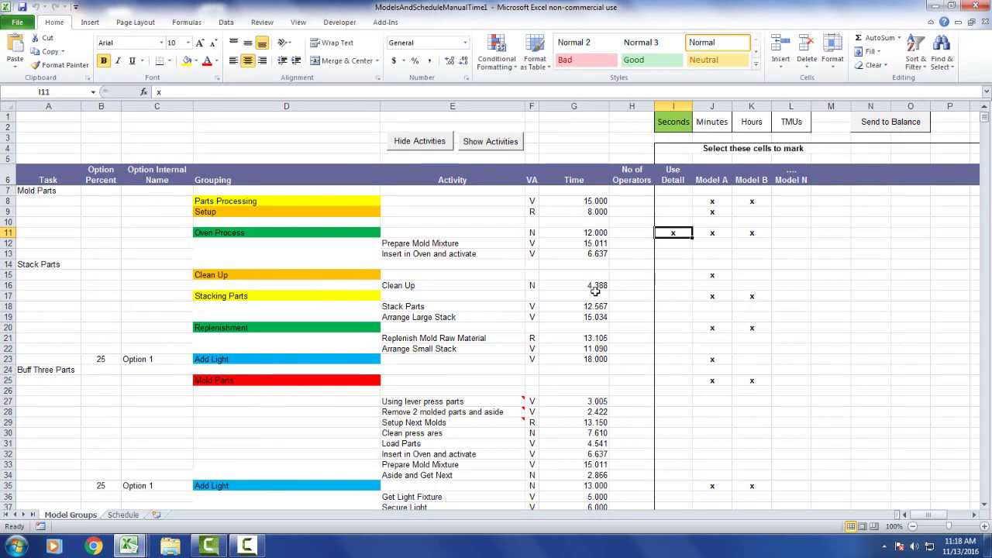
{"action": "left_click", "coordinate": [597, 245]}
{"action": "left_click", "coordinate": [600, 255]}
{"action": "left_click", "coordinate": [480, 244]}
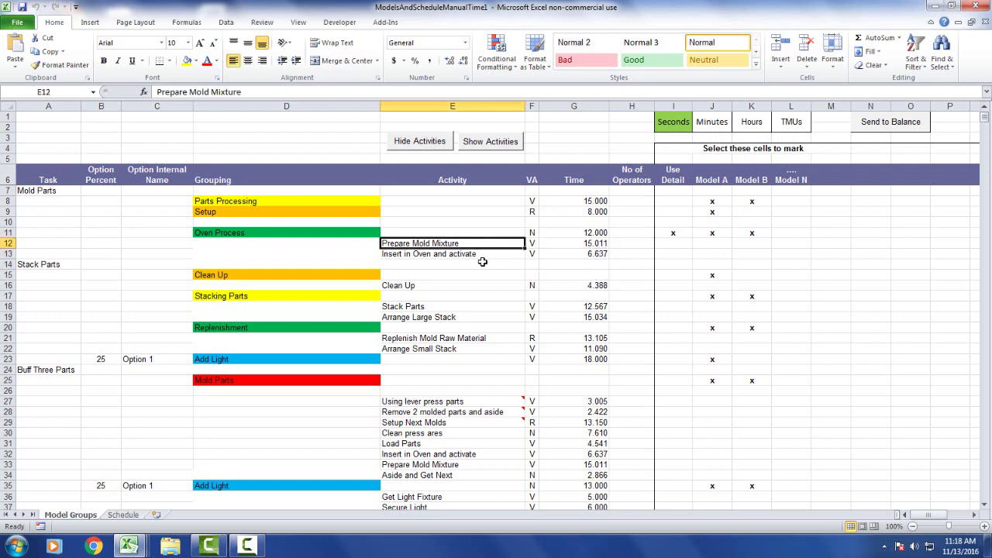
{"action": "left_click", "coordinate": [483, 255]}
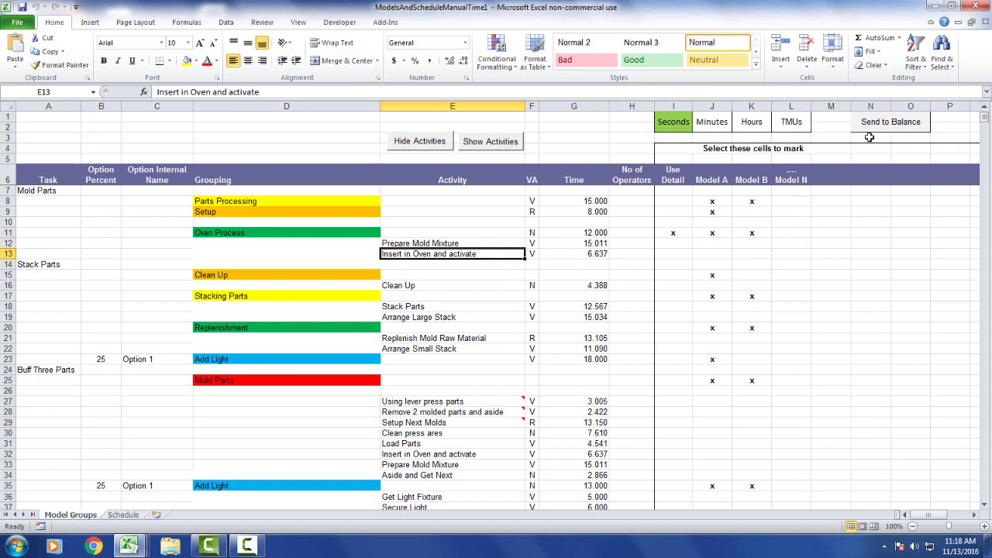
Send the detail-flagged template to Balance, check the Prepare Mold Mixture and Insert in Oven bars, then return to Excel
{"action": "left_click", "coordinate": [894, 123]}
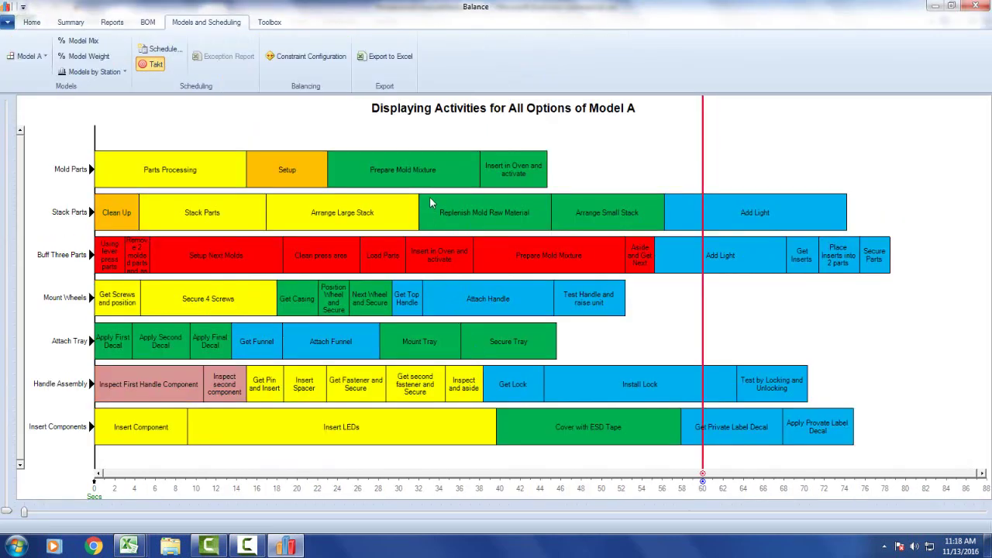
{"action": "mouse_move", "coordinate": [432, 165]}
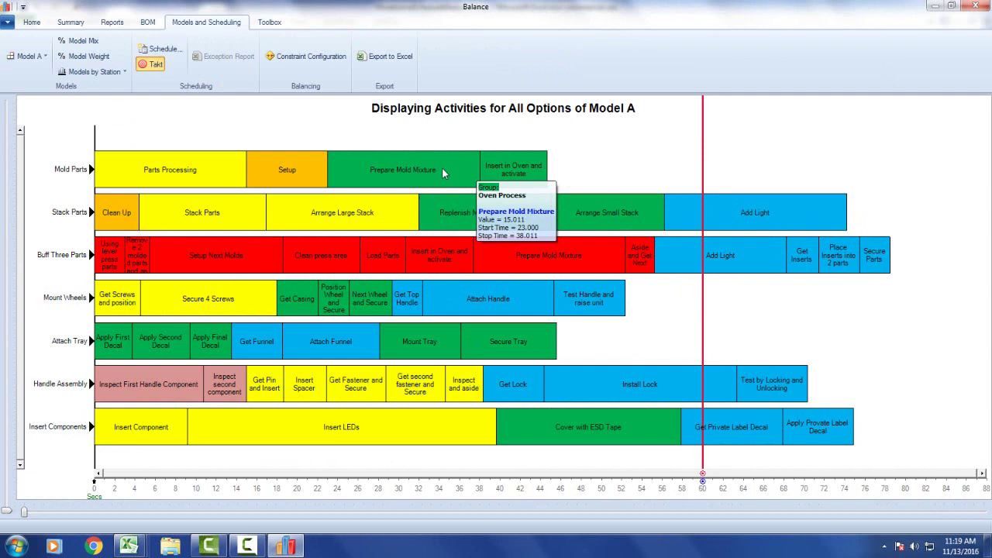
{"action": "mouse_move", "coordinate": [502, 171]}
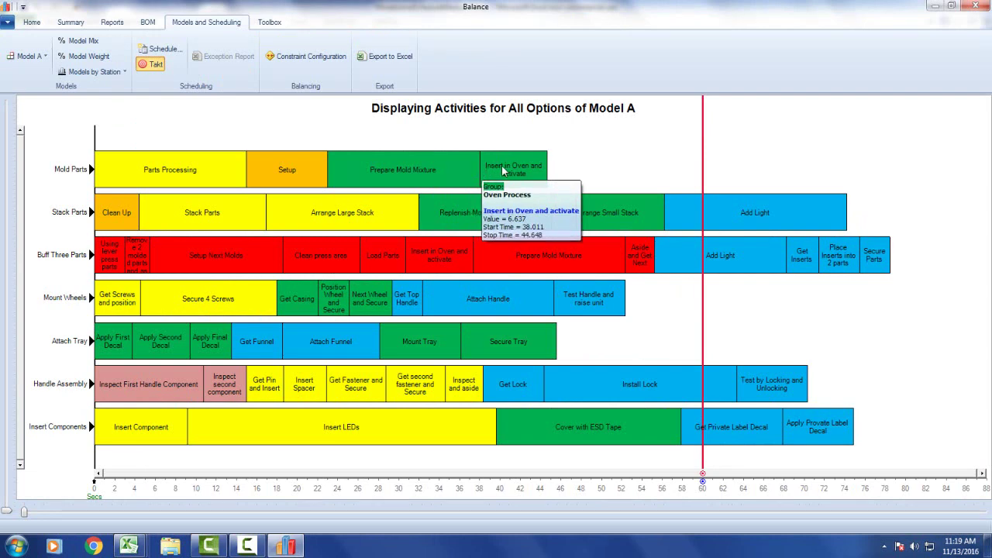
{"action": "key", "text": "alt+Tab"}
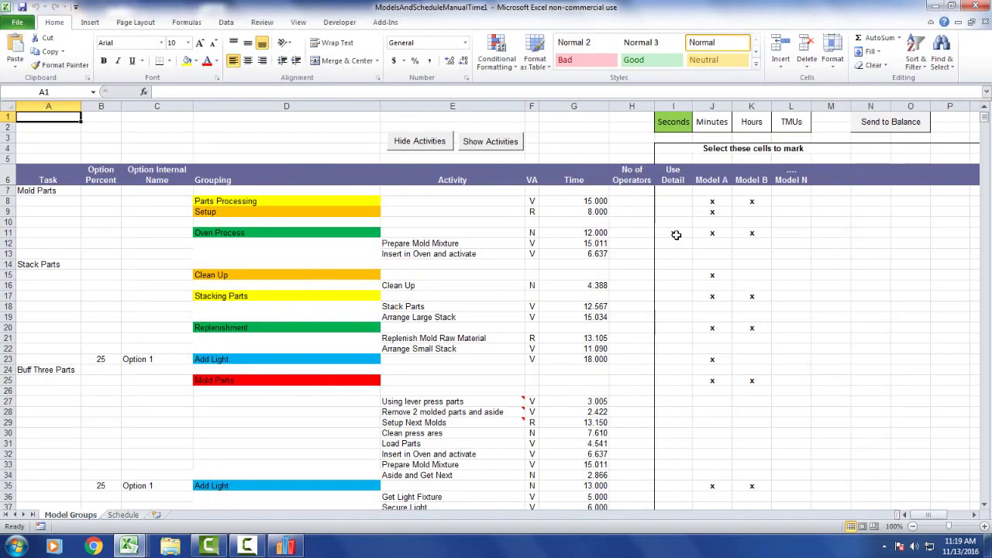
Put an x in cell I11 to flag Oven Process for Use Detail
{"action": "left_click", "coordinate": [676, 232]}
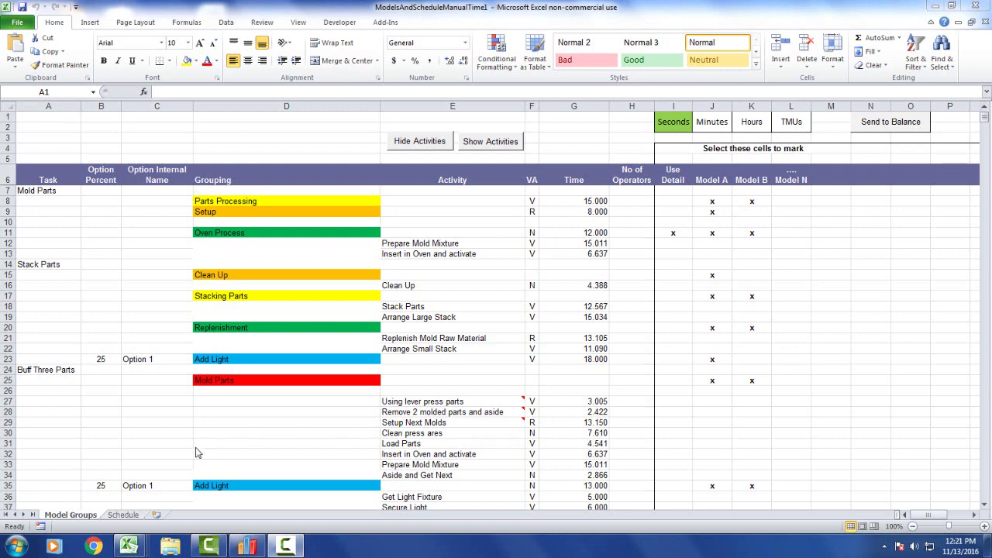
{"action": "left_click", "coordinate": [125, 515]}
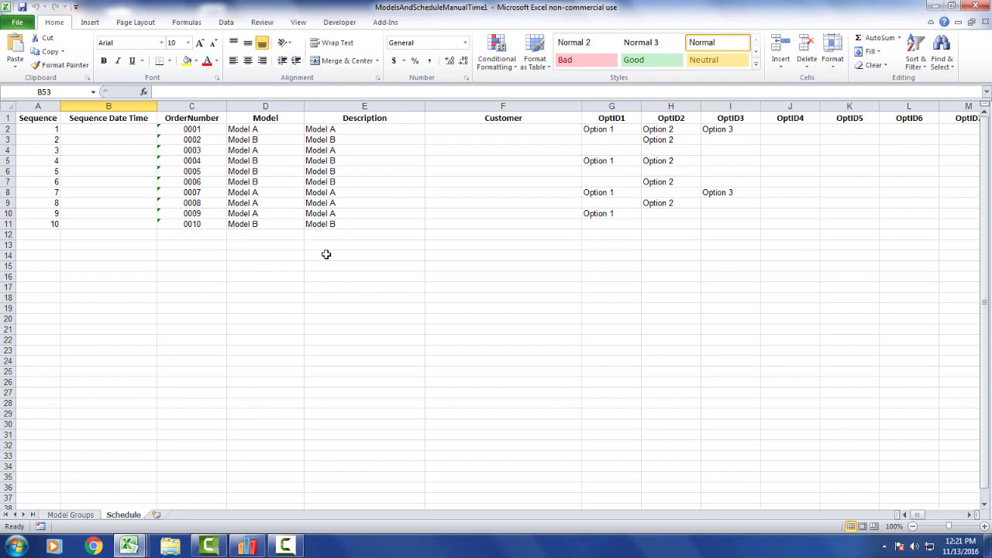
{"action": "left_click", "coordinate": [71, 515]}
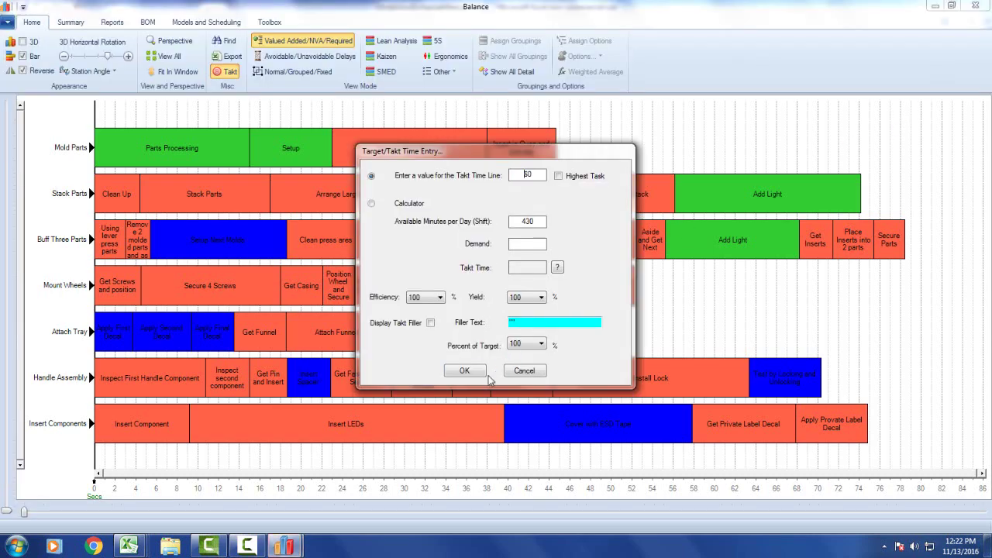
Accept the 60-second takt time and run the build-sequence schedule
{"action": "left_click", "coordinate": [475, 372]}
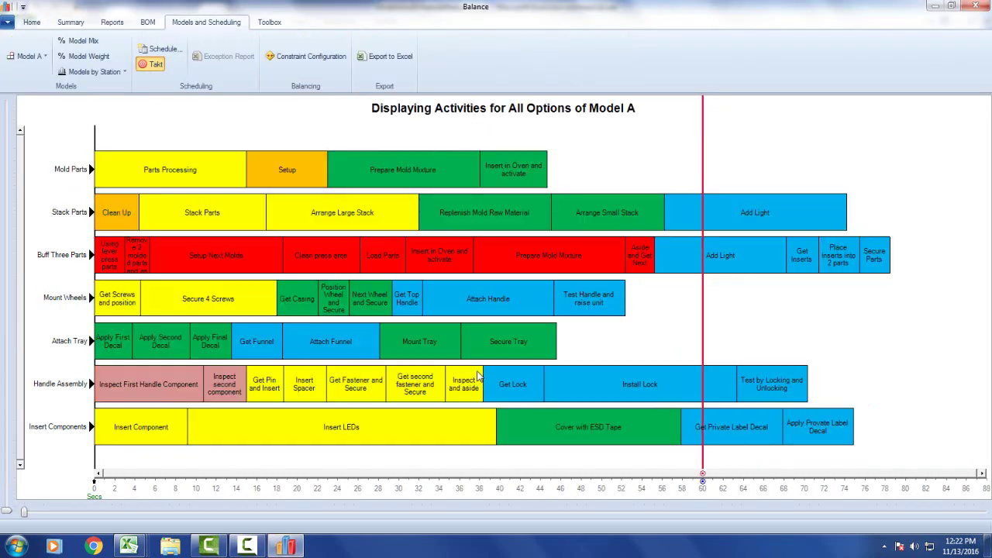
{"action": "left_click", "coordinate": [161, 49]}
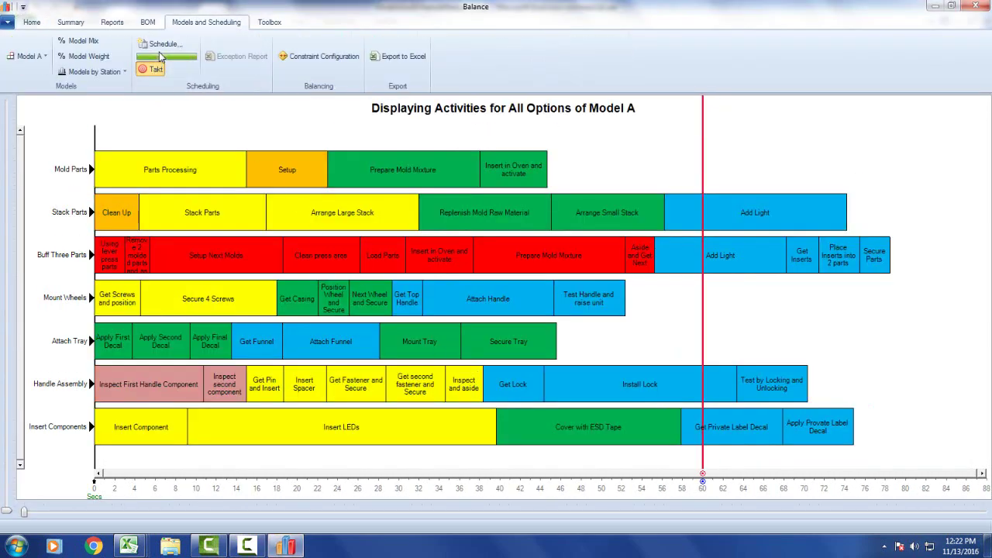